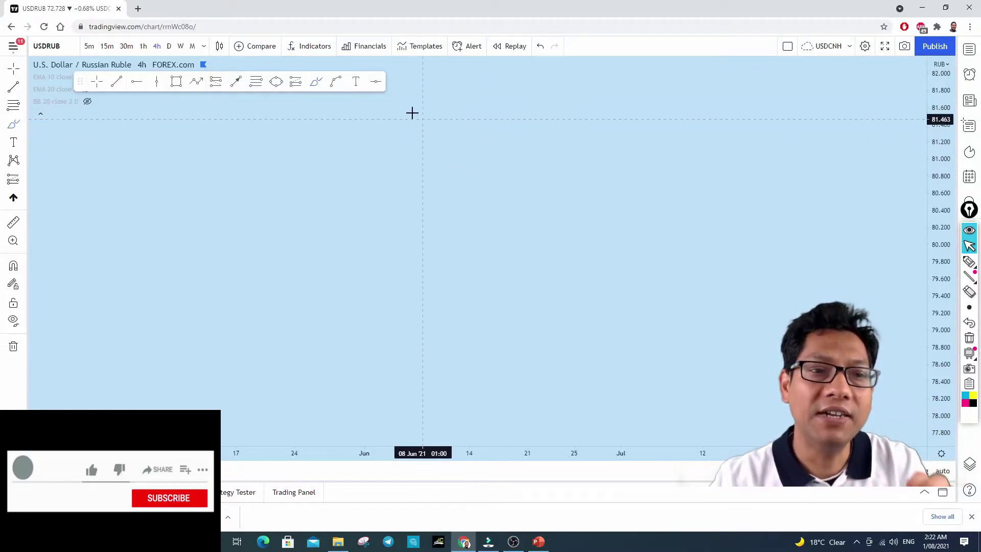
- Sketch a freehand rising price wave with two pullbacks and a separate falling wave with one rebound beside it
{"action": "left_click", "coordinate": [352, 371]}
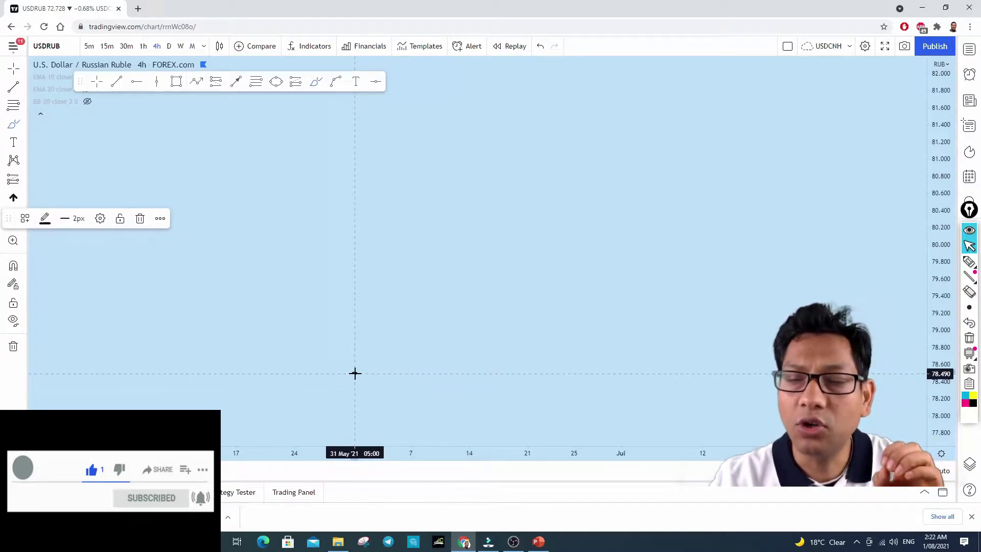
{"action": "left_click_drag", "start_coordinate": [355, 373], "coordinate": [440, 255]}
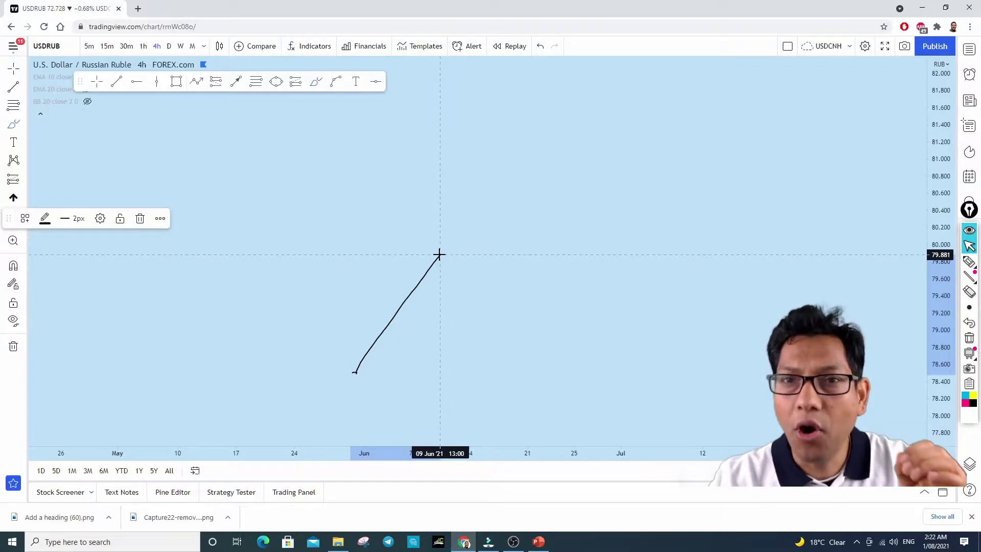
{"action": "left_click_drag", "start_coordinate": [441, 253], "coordinate": [459, 300]}
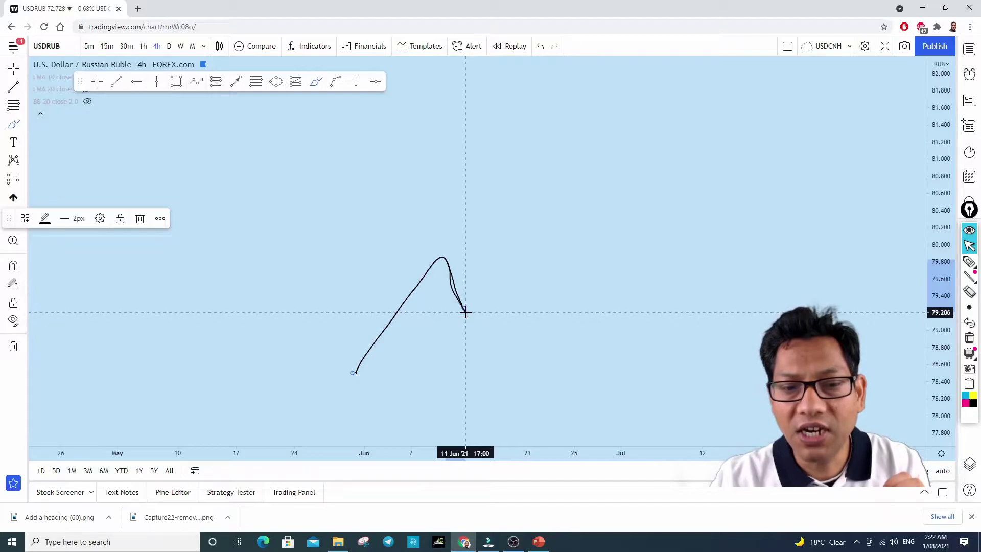
{"action": "mouse_move", "coordinate": [471, 319]}
{"action": "left_mouse_down"}
{"action": "mouse_move", "coordinate": [545, 177]}
{"action": "mouse_move", "coordinate": [559, 180]}
{"action": "mouse_move", "coordinate": [588, 231]}
{"action": "mouse_move", "coordinate": [663, 104]}
{"action": "left_mouse_up"}
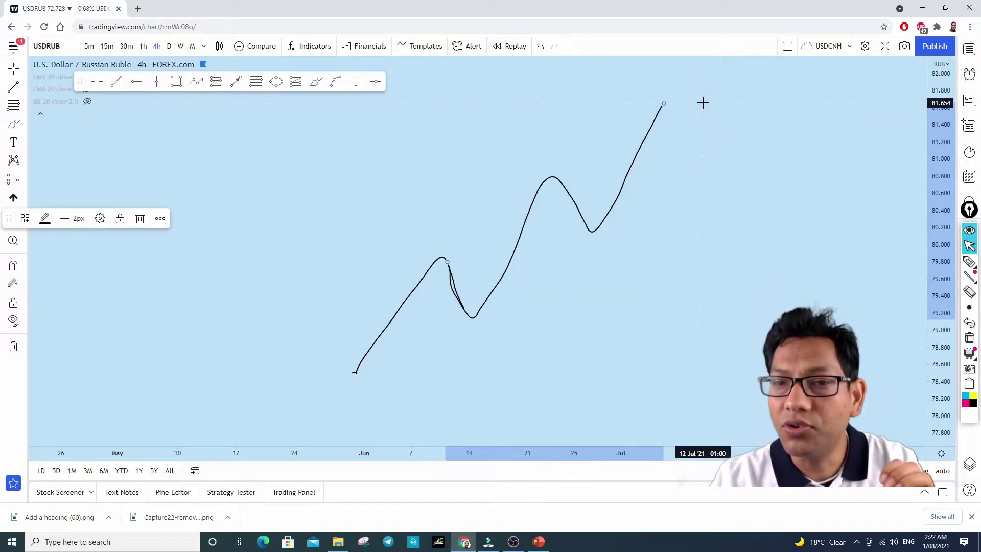
{"action": "mouse_move", "coordinate": [703, 104]}
{"action": "left_mouse_down"}
{"action": "mouse_move", "coordinate": [766, 213]}
{"action": "mouse_move", "coordinate": [786, 155]}
{"action": "mouse_move", "coordinate": [829, 278]}
{"action": "mouse_move", "coordinate": [856, 217]}
{"action": "left_mouse_up"}
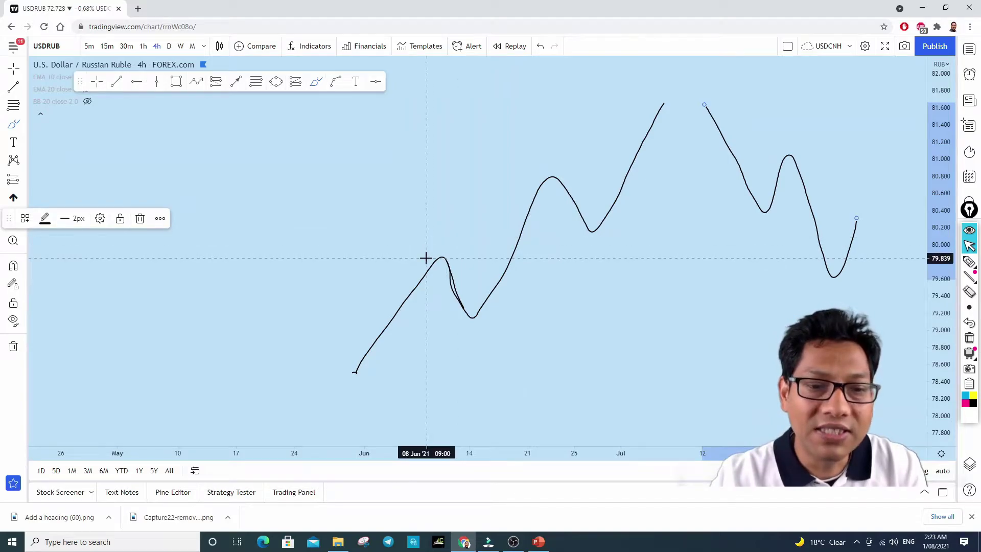
- Mark the rising wave's first high with a short brush stroke and trace over the first upswing and its pullback
{"action": "left_click_drag", "start_coordinate": [428, 258], "coordinate": [448, 260]}
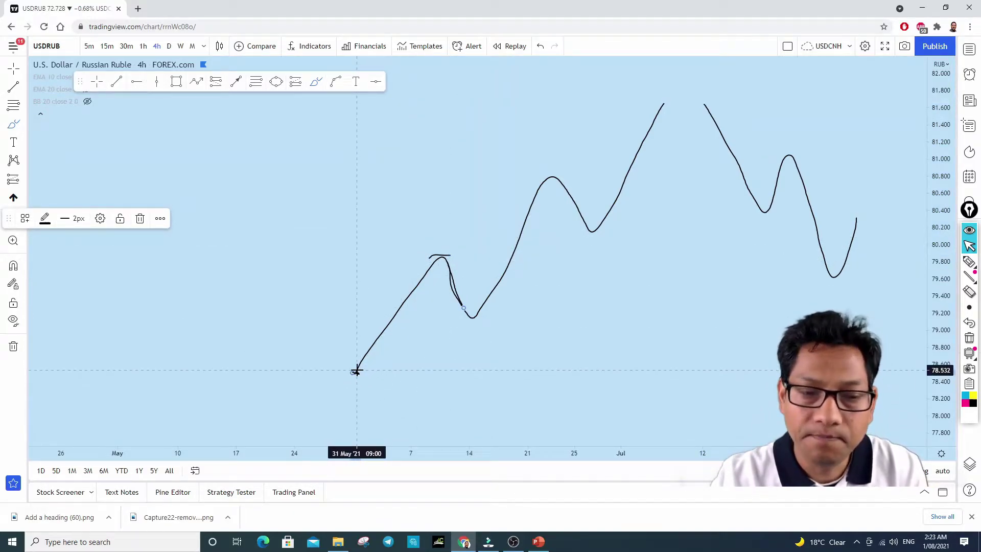
{"action": "left_click_drag", "start_coordinate": [356, 369], "coordinate": [446, 254]}
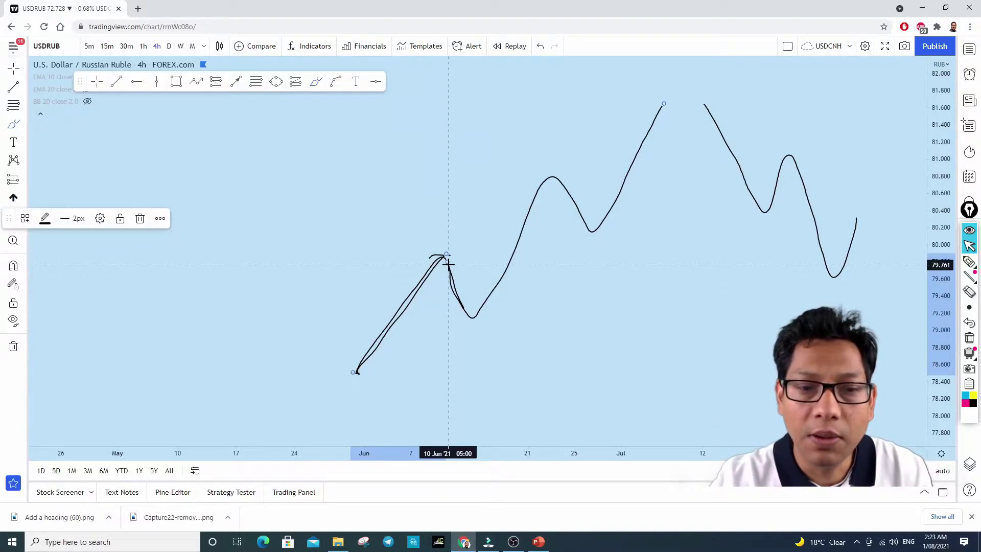
{"action": "left_click_drag", "start_coordinate": [447, 256], "coordinate": [463, 307]}
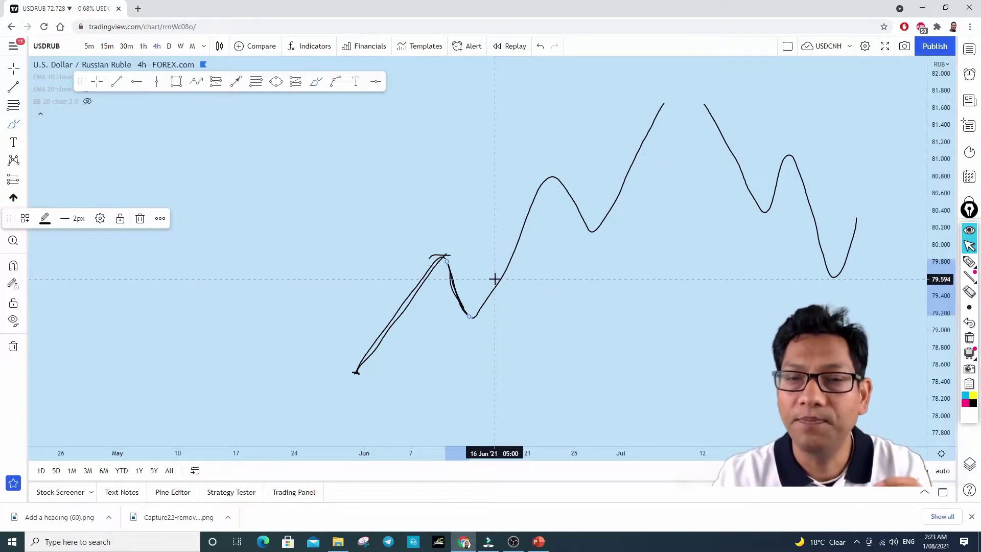
{"action": "left_click_drag", "start_coordinate": [447, 258], "coordinate": [473, 321]}
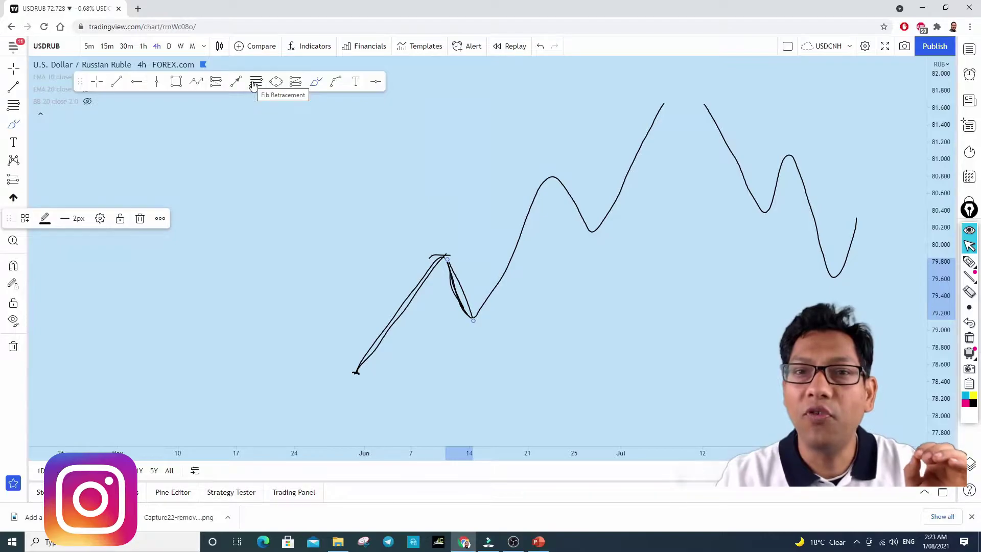
- Add a Fib Retracement over the first upswing, from the swing low at 78.490 to the swing high at 79.857
{"action": "left_click", "coordinate": [326, 97]}
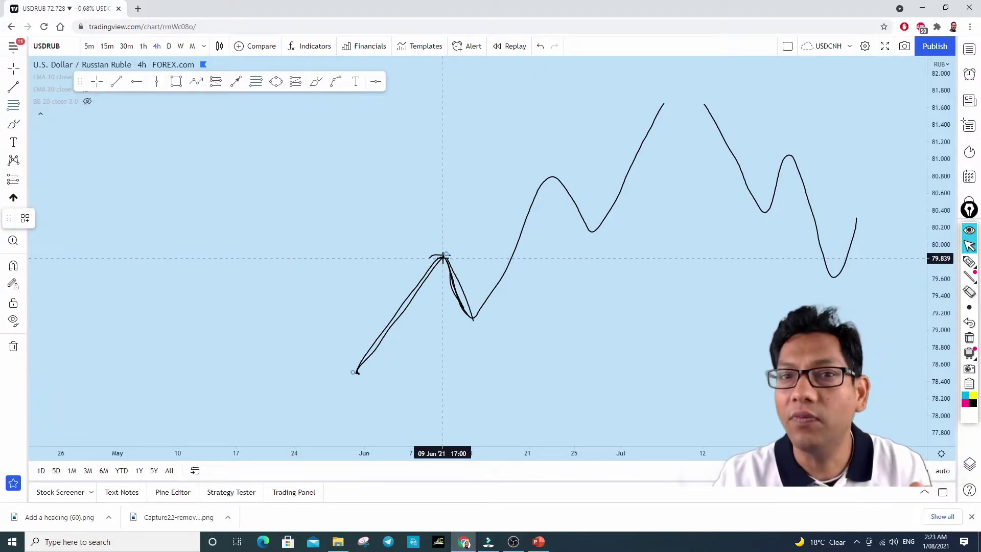
{"action": "left_click", "coordinate": [380, 372]}
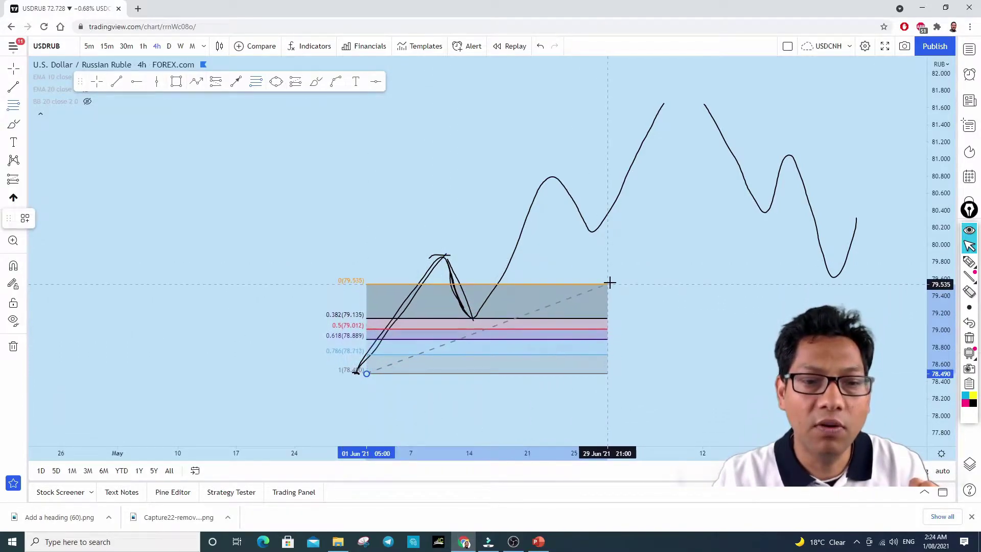
{"action": "left_click", "coordinate": [668, 259]}
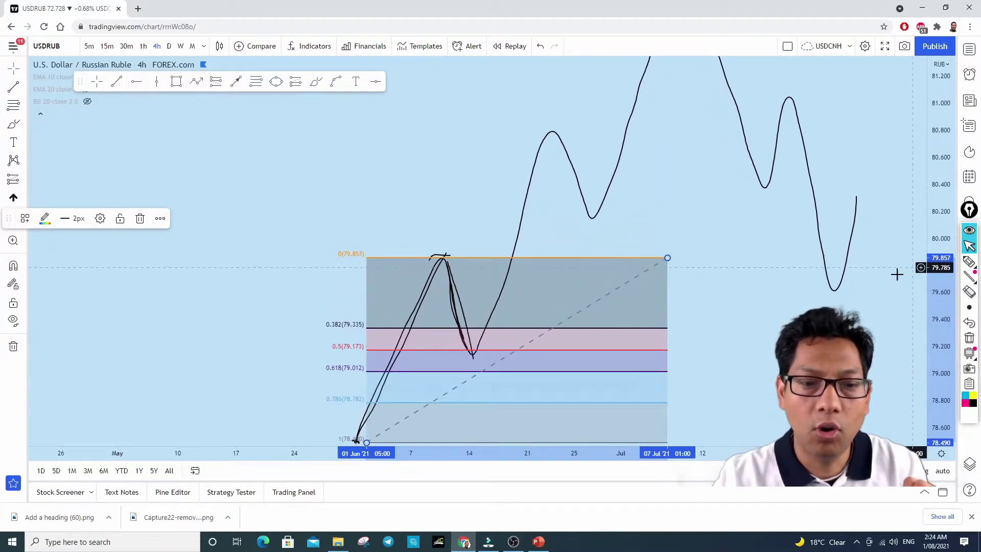
{"action": "left_click", "coordinate": [22, 71]}
{"action": "left_click", "coordinate": [46, 91]}
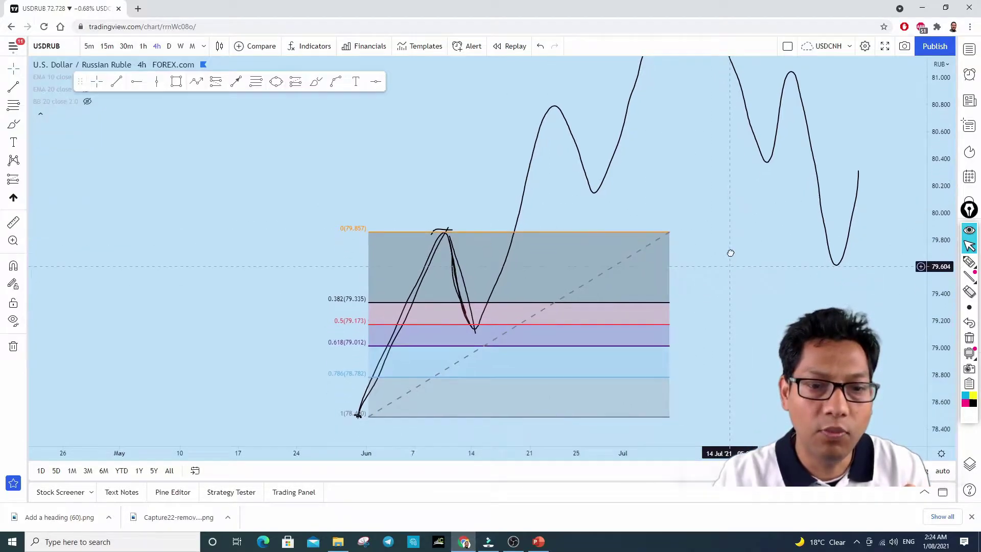
{"action": "left_click_drag", "start_coordinate": [730, 253], "coordinate": [735, 195]}
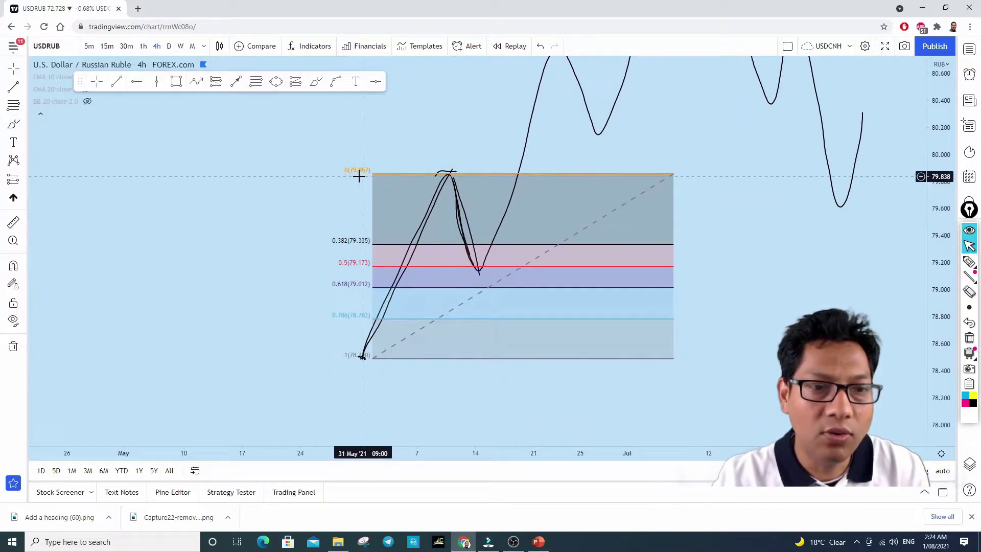
- Examine the enabled levels in the Fib Retracement's style settings
{"action": "left_click", "coordinate": [599, 177]}
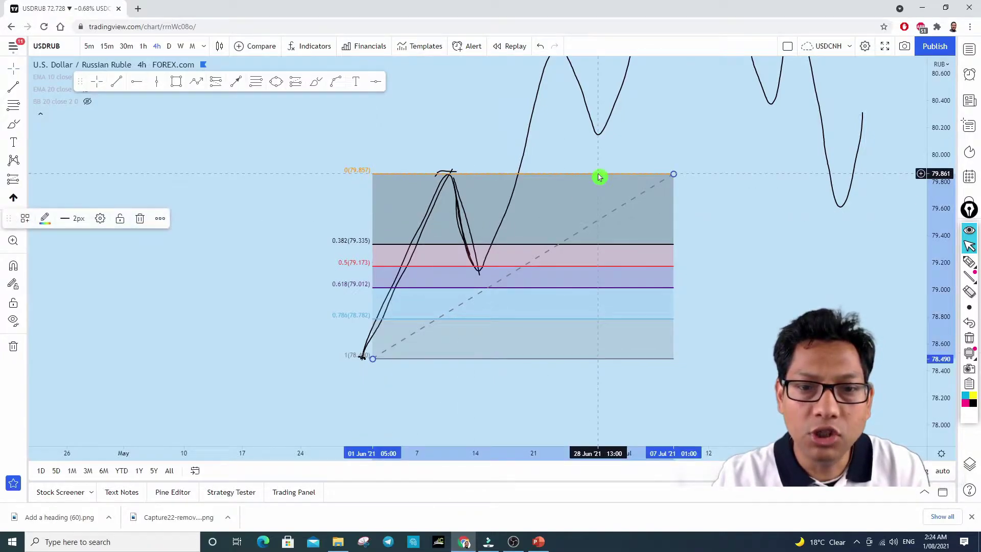
{"action": "double_click", "coordinate": [599, 177]}
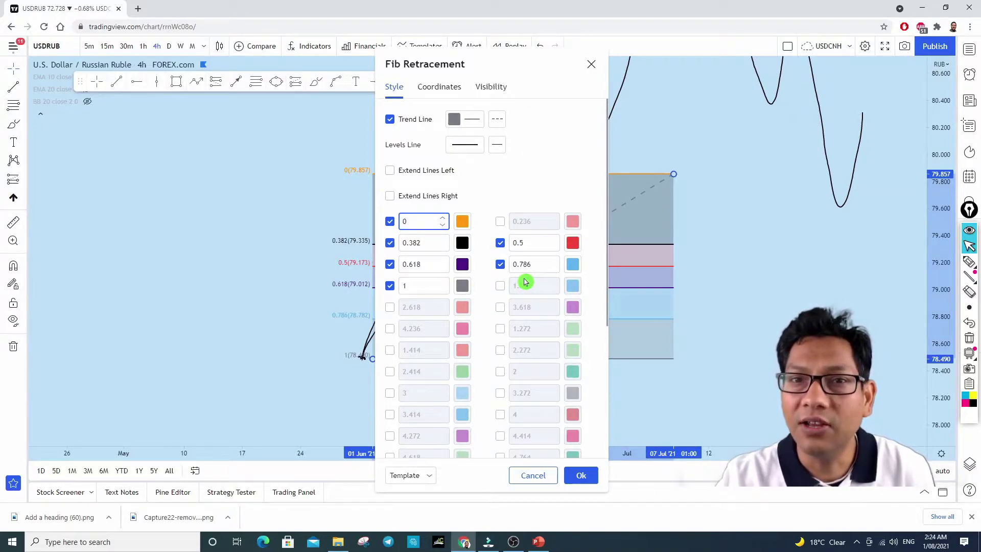
{"action": "left_click", "coordinate": [714, 136]}
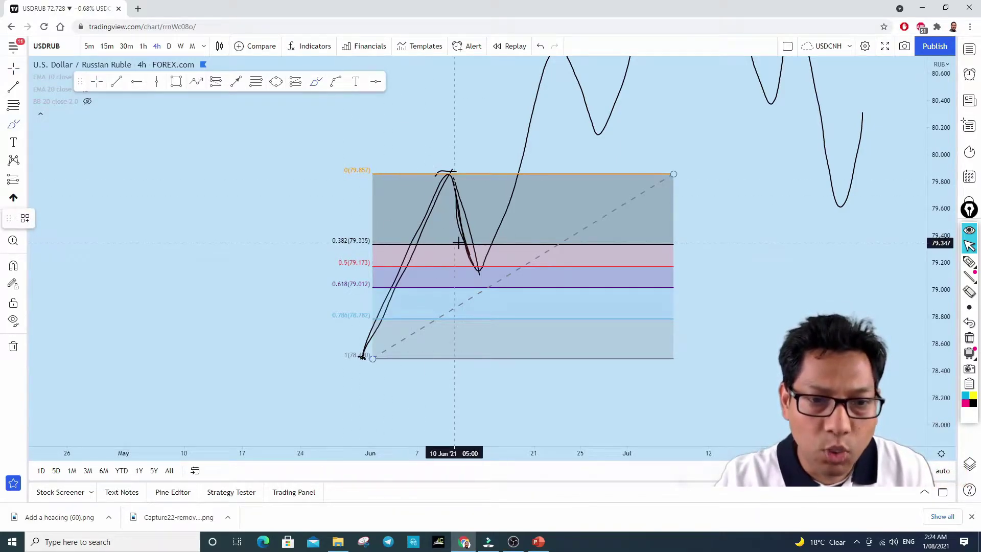
- Circle possible pullback touches at the 0.382, 0.5 and 0.618 Fibonacci levels with the brush, and undo the marks
{"action": "mouse_move", "coordinate": [458, 244]}
{"action": "left_mouse_down"}
{"action": "mouse_move", "coordinate": [464, 234]}
{"action": "mouse_move", "coordinate": [481, 246]}
{"action": "mouse_move", "coordinate": [467, 244]}
{"action": "mouse_move", "coordinate": [469, 254]}
{"action": "left_mouse_up"}
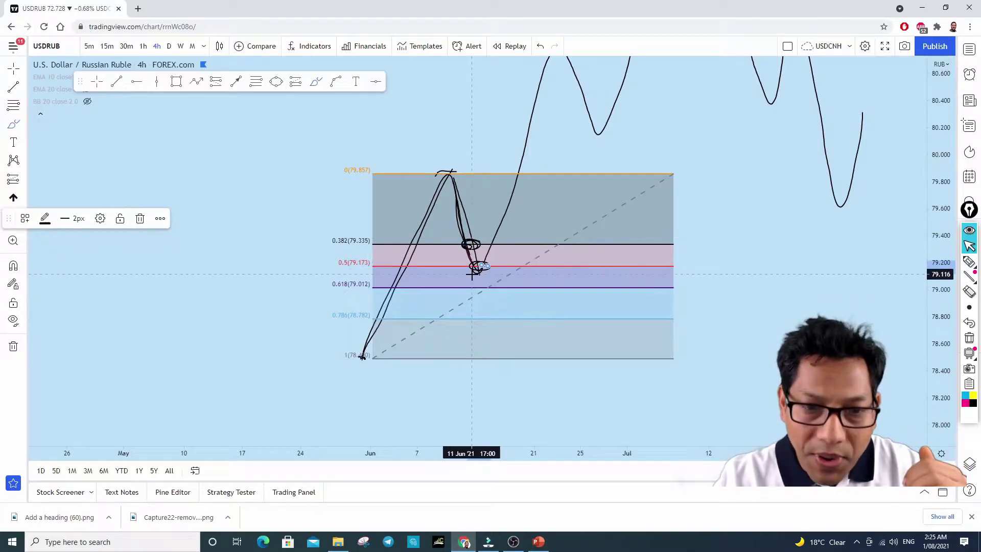
{"action": "mouse_move", "coordinate": [488, 290]}
{"action": "left_mouse_down"}
{"action": "mouse_move", "coordinate": [501, 285]}
{"action": "mouse_move", "coordinate": [488, 281]}
{"action": "mouse_move", "coordinate": [503, 286]}
{"action": "left_mouse_up"}
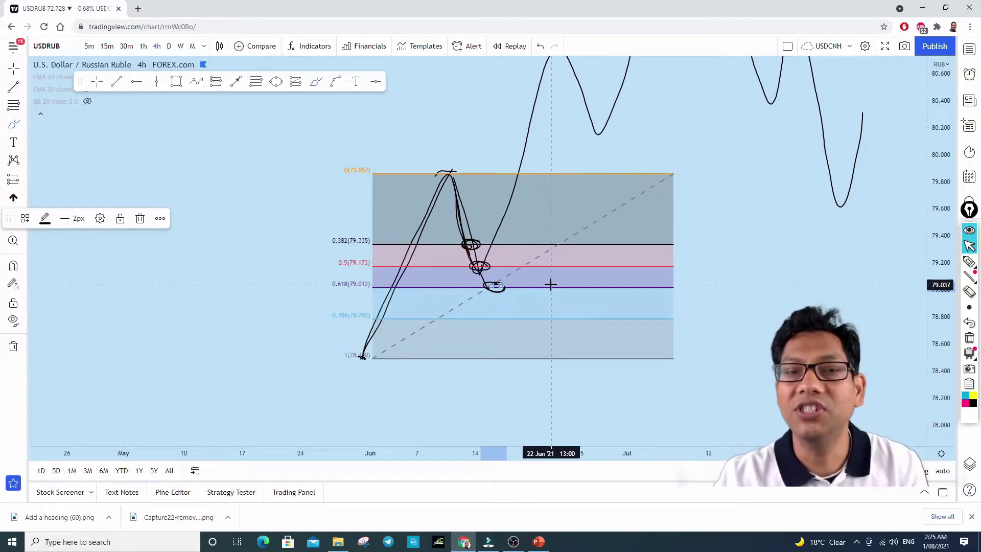
{"action": "left_click", "coordinate": [541, 47]}
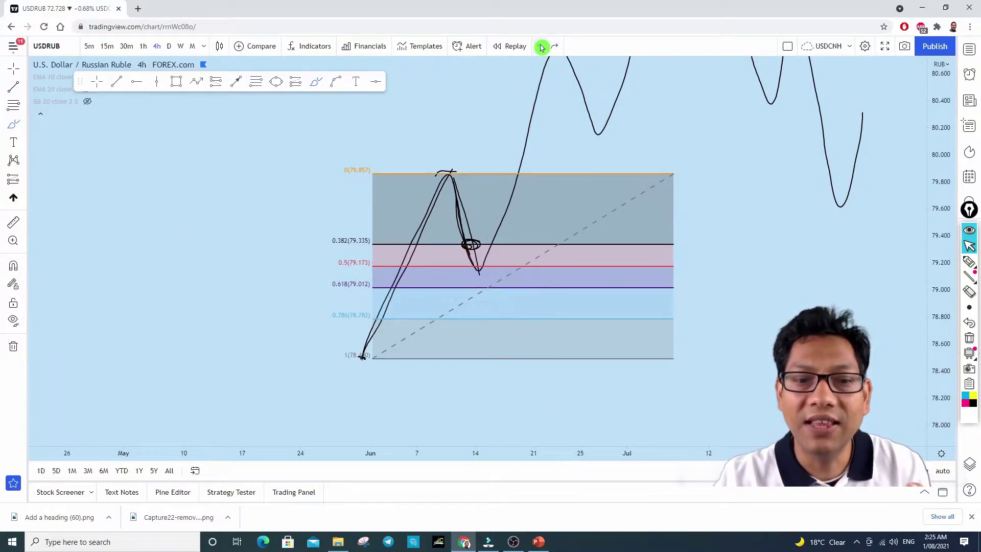
{"action": "left_click", "coordinate": [542, 47]}
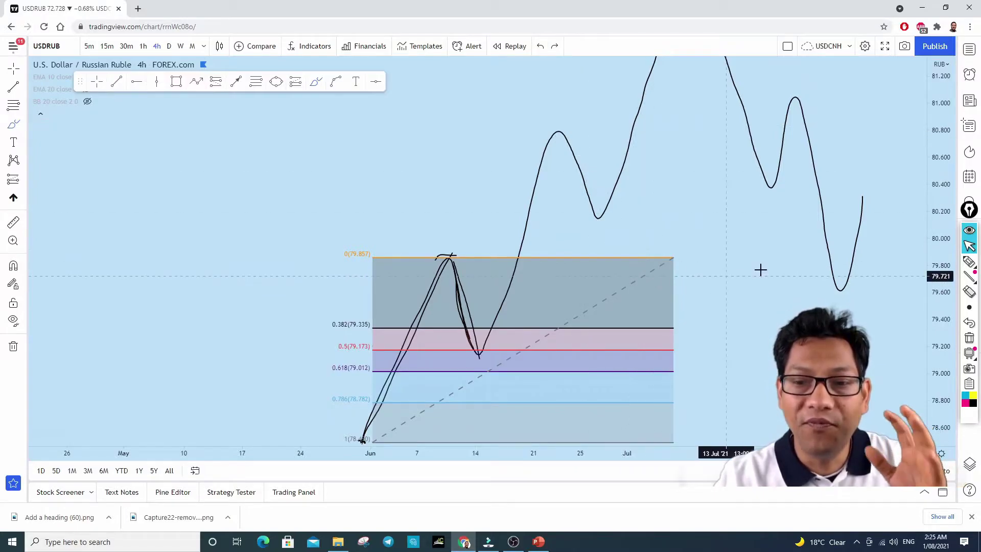
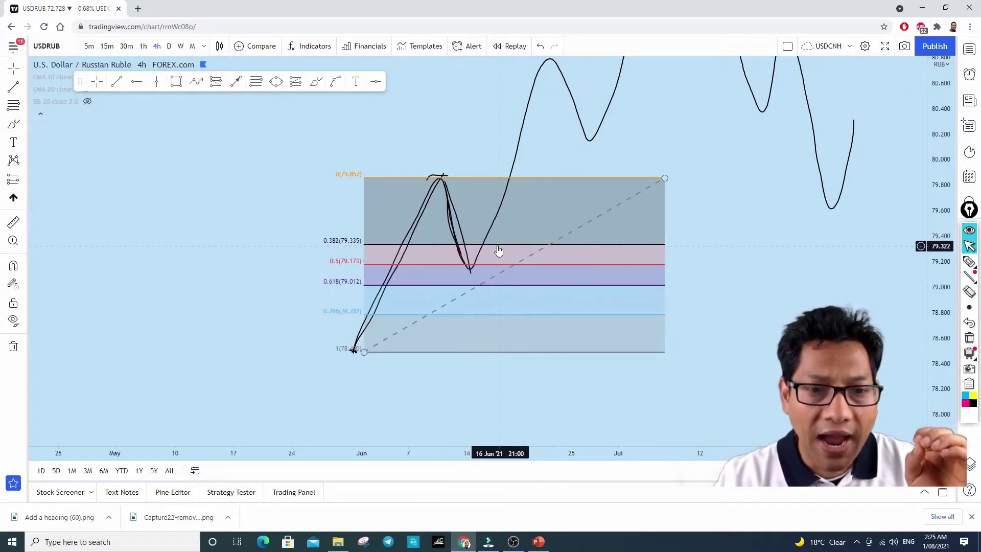
- Mark the retracement zone between the 0.382 and 0.618 levels with a vertical brush stroke at the first pullback
{"action": "left_click", "coordinate": [317, 83]}
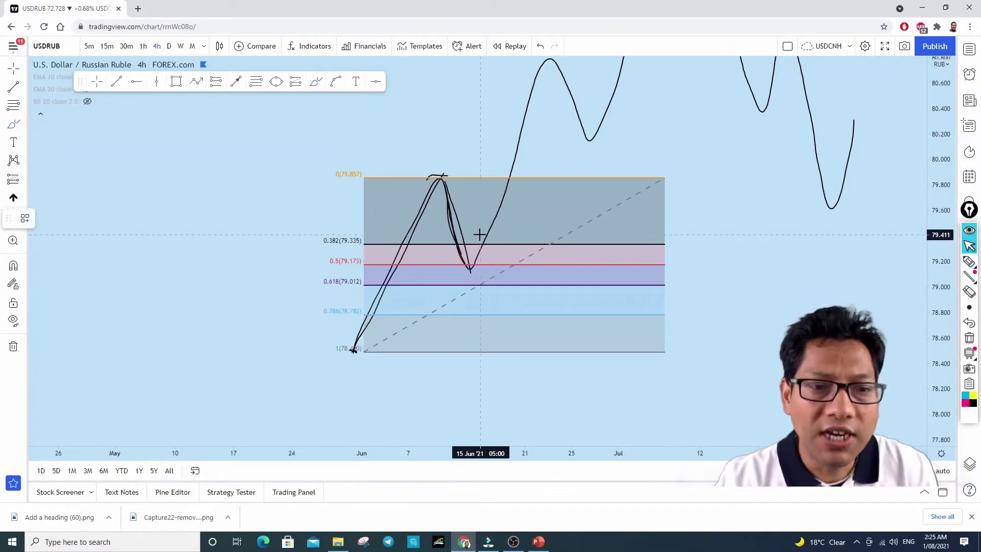
{"action": "mouse_move", "coordinate": [471, 239]}
{"action": "left_mouse_down"}
{"action": "mouse_move", "coordinate": [451, 245]}
{"action": "mouse_move", "coordinate": [471, 283]}
{"action": "left_mouse_up"}
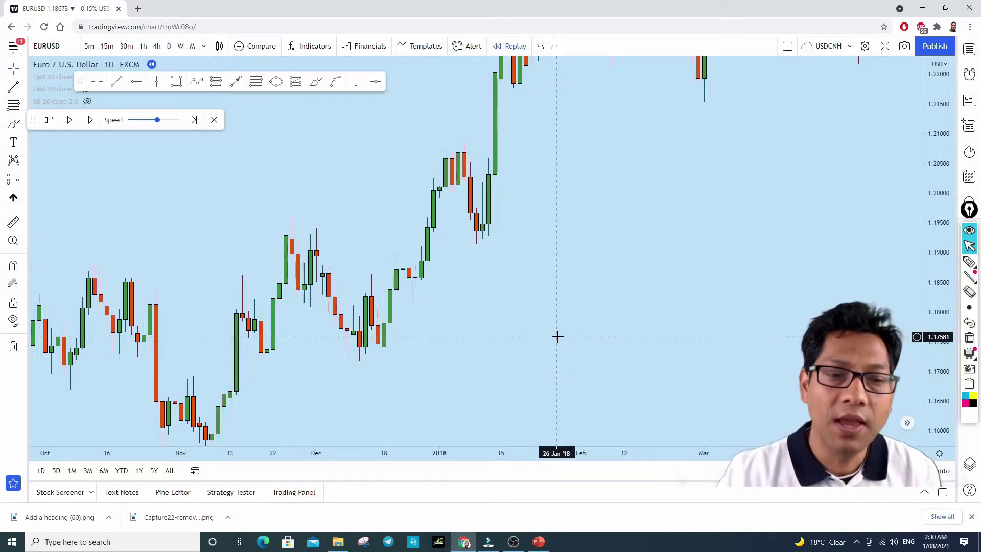
- Trace the W-shaped double bottom of December 2017 on the EURUSD daily chart with the brush, and undo the stroke
{"action": "scroll", "coordinate": [557, 336], "scroll_direction": "down", "scroll_amount": 1}
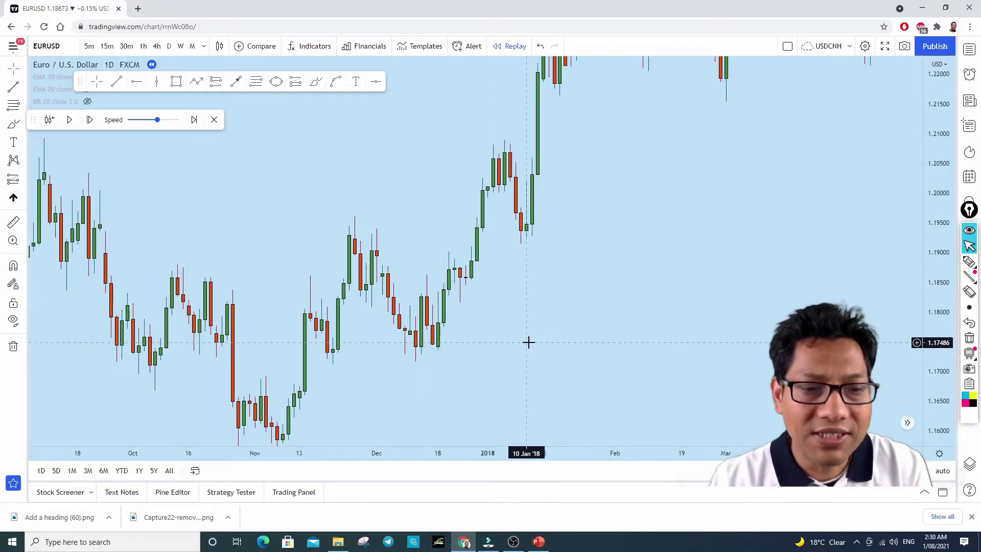
{"action": "left_click", "coordinate": [315, 84]}
{"action": "mouse_move", "coordinate": [389, 276]}
{"action": "left_mouse_down"}
{"action": "mouse_move", "coordinate": [415, 321]}
{"action": "mouse_move", "coordinate": [422, 295]}
{"action": "mouse_move", "coordinate": [436, 351]}
{"action": "mouse_move", "coordinate": [454, 265]}
{"action": "left_mouse_up"}
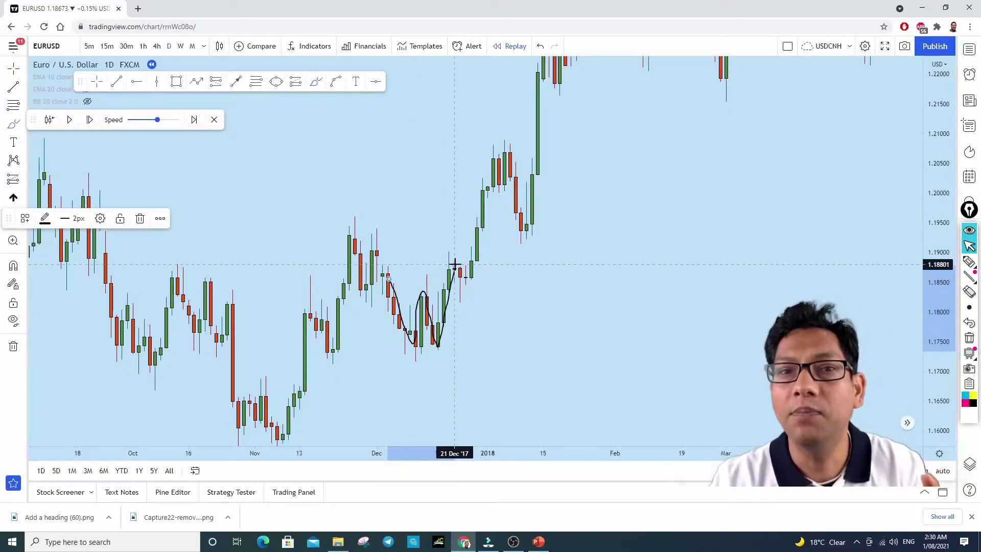
{"action": "left_click", "coordinate": [539, 47]}
- Trace the rising swings from mid-December 2017 into January 2018 and the upswing to the early January high, undoing the strokes
{"action": "mouse_move", "coordinate": [438, 346]}
{"action": "left_mouse_down"}
{"action": "mouse_move", "coordinate": [453, 250]}
{"action": "mouse_move", "coordinate": [465, 301]}
{"action": "left_mouse_up"}
{"action": "mouse_move", "coordinate": [446, 251]}
{"action": "left_mouse_down"}
{"action": "mouse_move", "coordinate": [464, 303]}
{"action": "mouse_move", "coordinate": [502, 138]}
{"action": "mouse_move", "coordinate": [528, 235]}
{"action": "mouse_move", "coordinate": [539, 122]}
{"action": "left_mouse_up"}
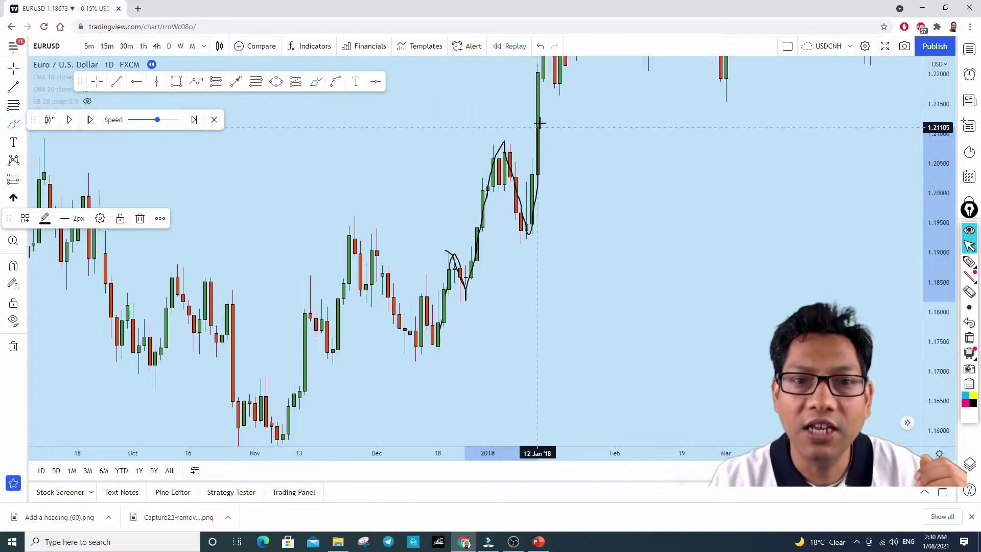
{"action": "left_click", "coordinate": [541, 47]}
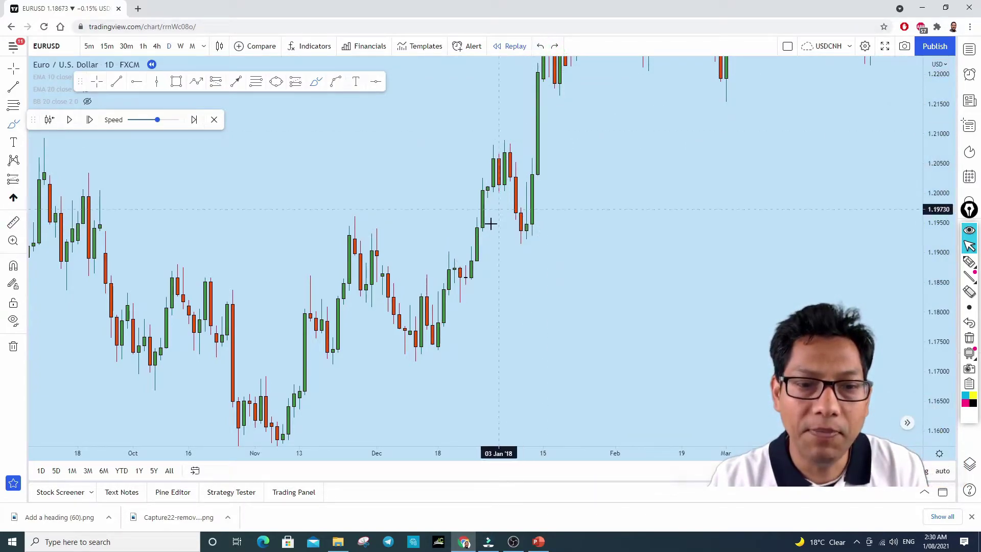
{"action": "mouse_move", "coordinate": [462, 286]}
{"action": "left_mouse_down"}
{"action": "mouse_move", "coordinate": [457, 300]}
{"action": "mouse_move", "coordinate": [503, 143]}
{"action": "left_mouse_up"}
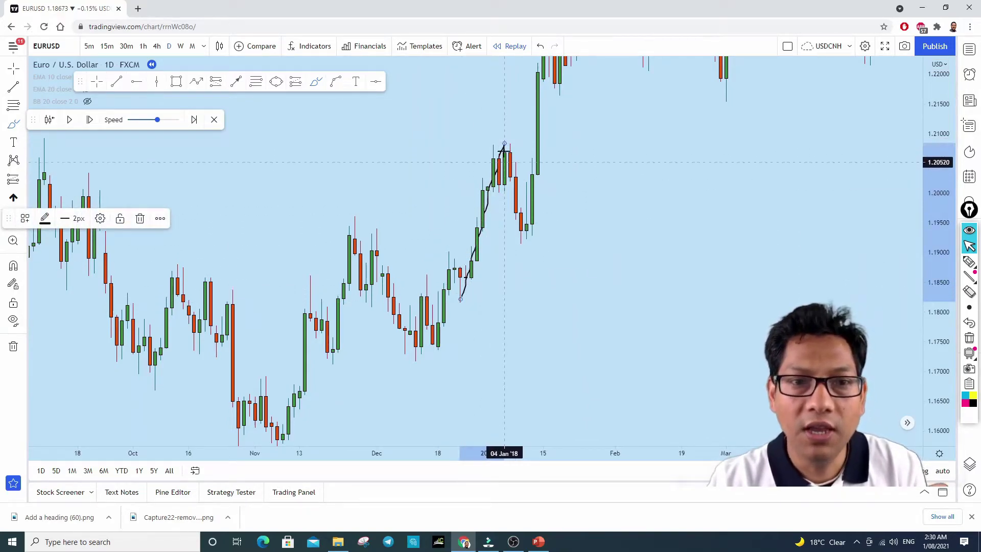
{"action": "left_click", "coordinate": [540, 47]}
- Sketch a rising wave with two pullbacks beside the candles, ticking the second pullback and underlining the upswing's low and high
{"action": "left_click", "coordinate": [315, 81]}
{"action": "mouse_move", "coordinate": [538, 372]}
{"action": "left_mouse_down"}
{"action": "mouse_move", "coordinate": [567, 279]}
{"action": "mouse_move", "coordinate": [595, 314]}
{"action": "mouse_move", "coordinate": [650, 175]}
{"action": "mouse_move", "coordinate": [682, 206]}
{"action": "mouse_move", "coordinate": [731, 103]}
{"action": "left_mouse_up"}
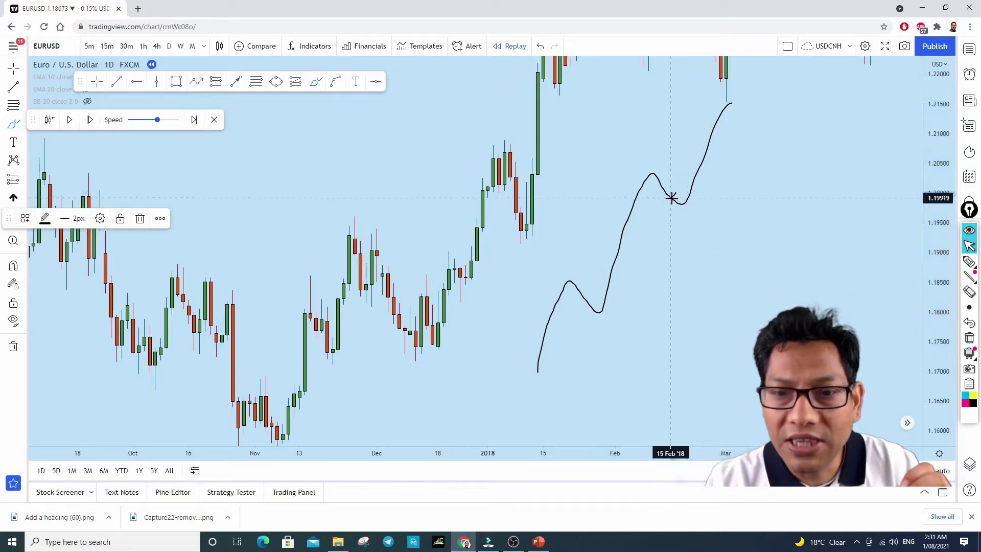
{"action": "left_click_drag", "start_coordinate": [680, 194], "coordinate": [671, 206]}
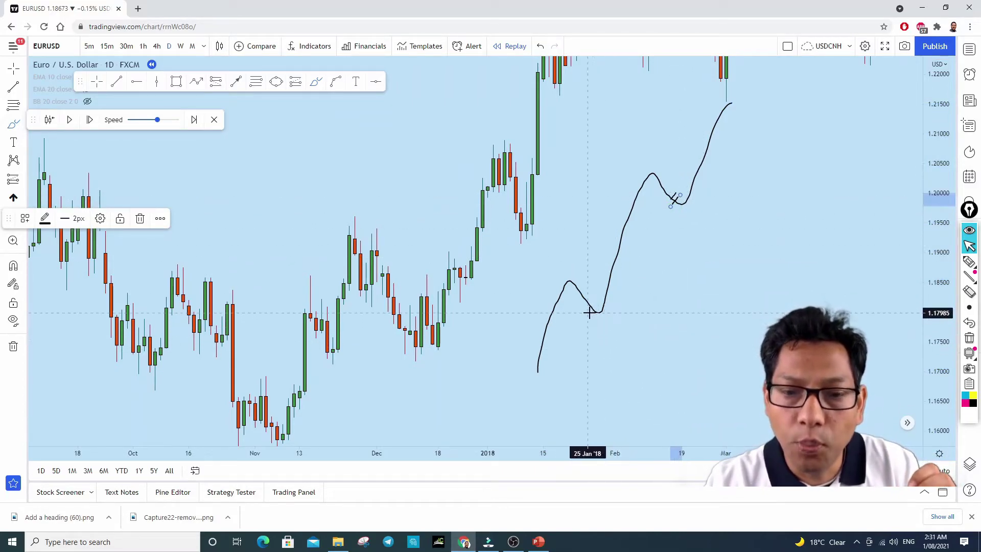
{"action": "left_click_drag", "start_coordinate": [590, 313], "coordinate": [637, 309]}
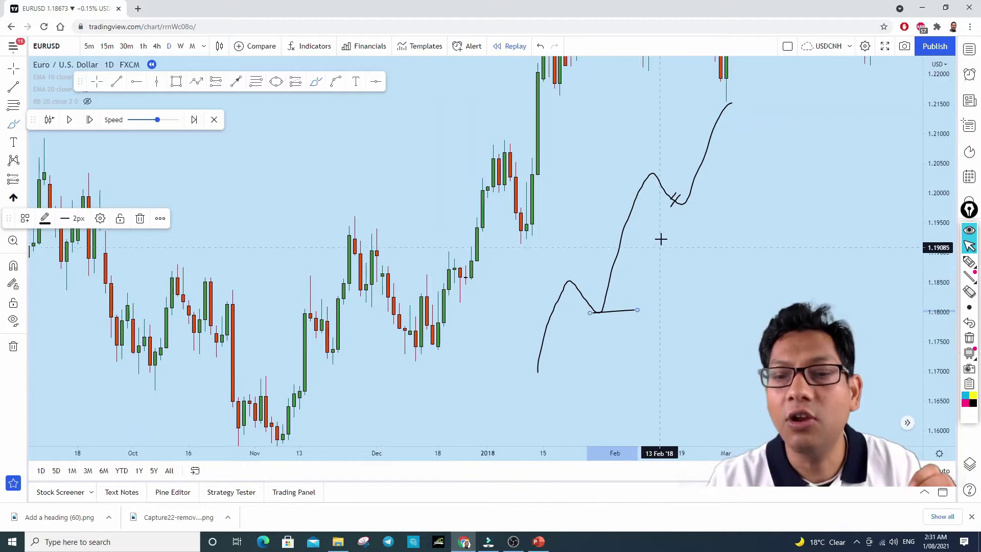
{"action": "left_click_drag", "start_coordinate": [638, 174], "coordinate": [670, 170]}
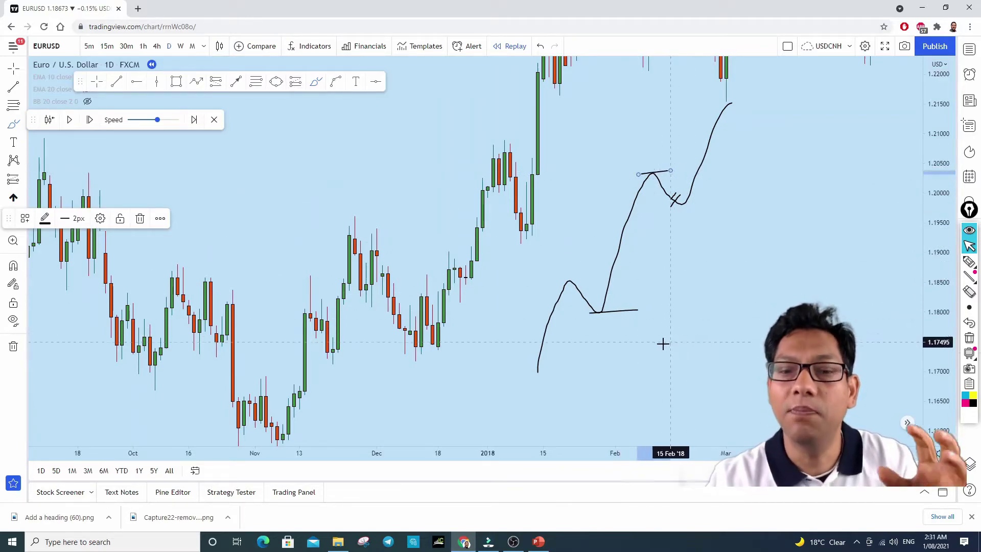
- Circle the swing low and the swing high of the sketched wave's middle upswing, and undo the last stroke
{"action": "mouse_move", "coordinate": [606, 308]}
{"action": "left_mouse_down"}
{"action": "mouse_move", "coordinate": [596, 313]}
{"action": "mouse_move", "coordinate": [603, 307]}
{"action": "left_mouse_up"}
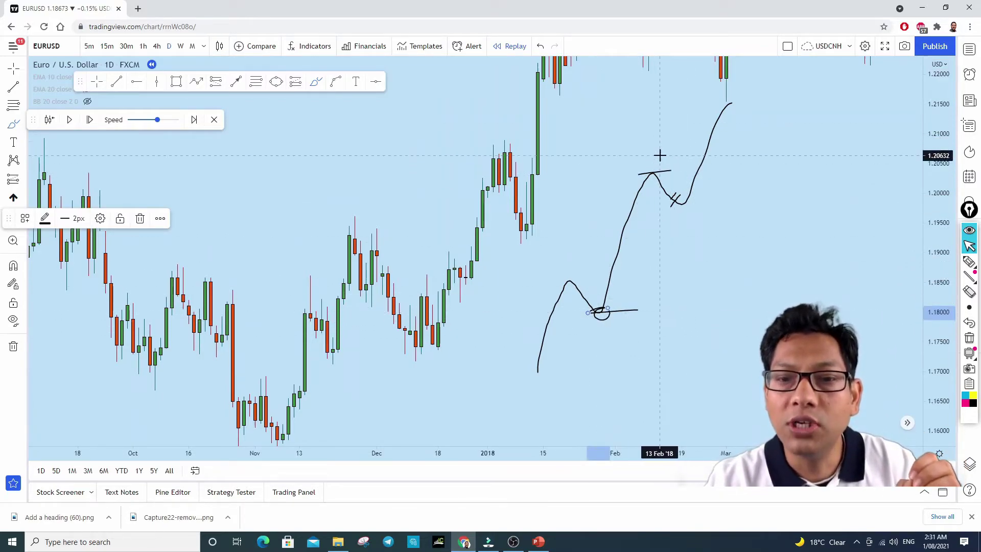
{"action": "left_click_drag", "start_coordinate": [657, 158], "coordinate": [646, 180]}
{"action": "left_click", "coordinate": [541, 46]}
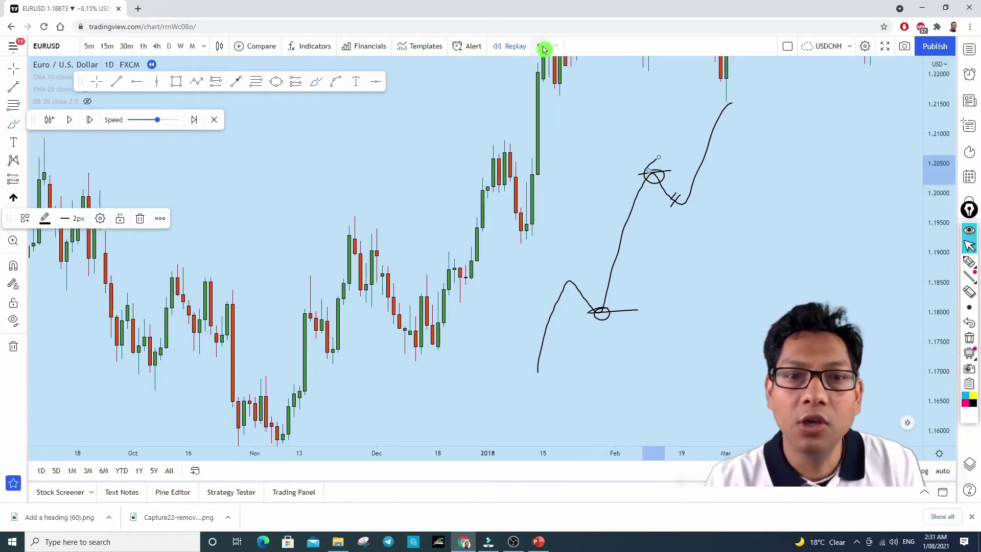
- Undo the wave sketch and draw a Fib Retracement from the late December 2017 low at 1.18157 to the early January 2018 high at 1.20899
{"action": "left_click", "coordinate": [541, 47]}
{"action": "left_click", "coordinate": [542, 47]}
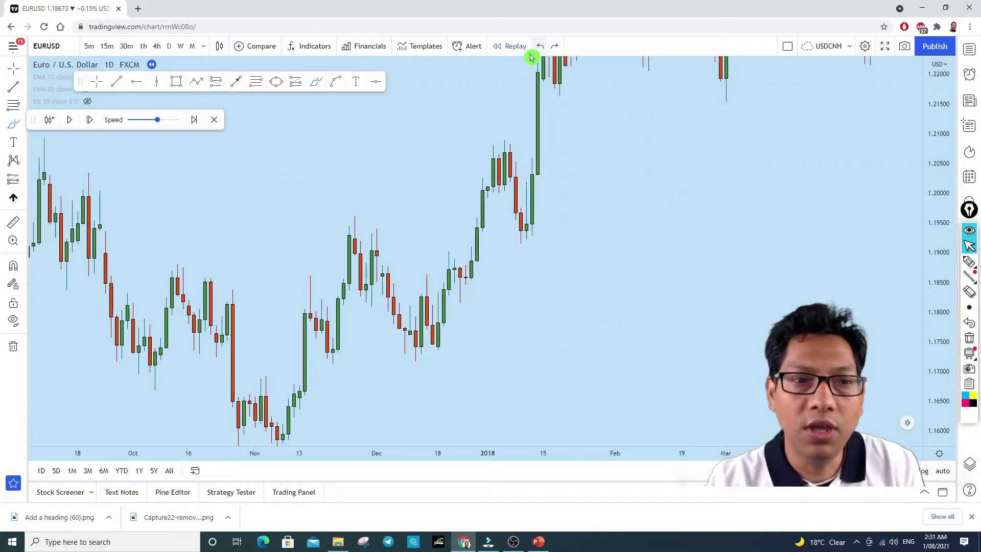
{"action": "left_click", "coordinate": [493, 303]}
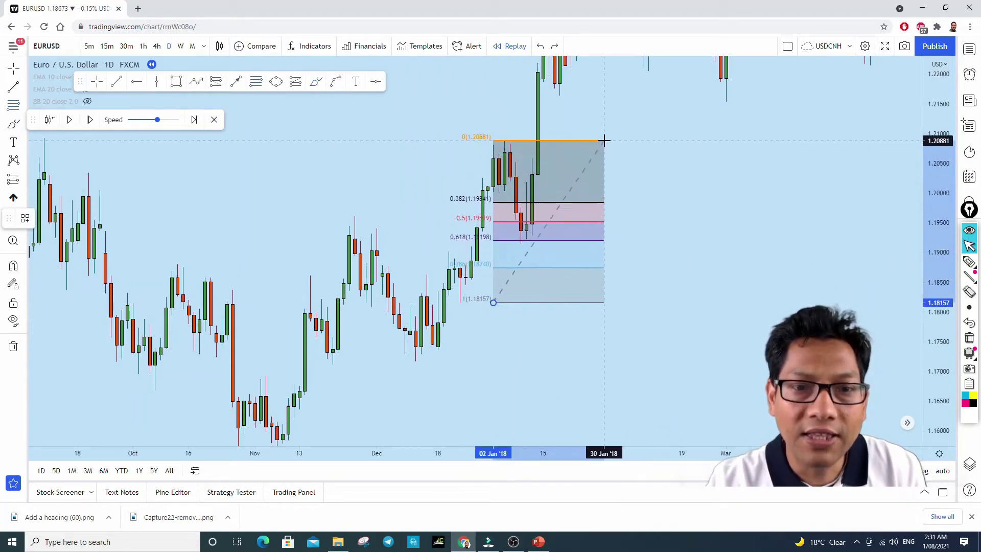
{"action": "left_click", "coordinate": [607, 140]}
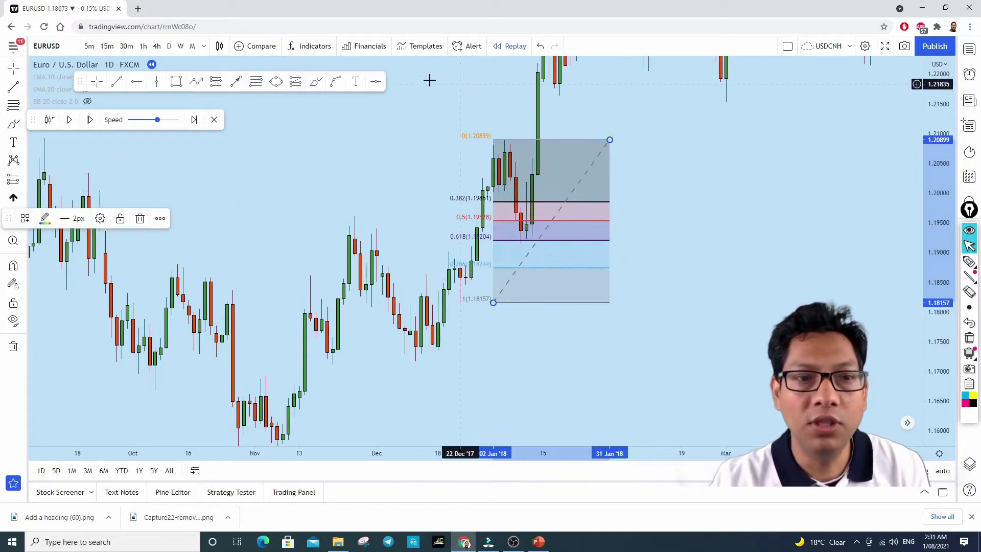
{"action": "left_click", "coordinate": [377, 241]}
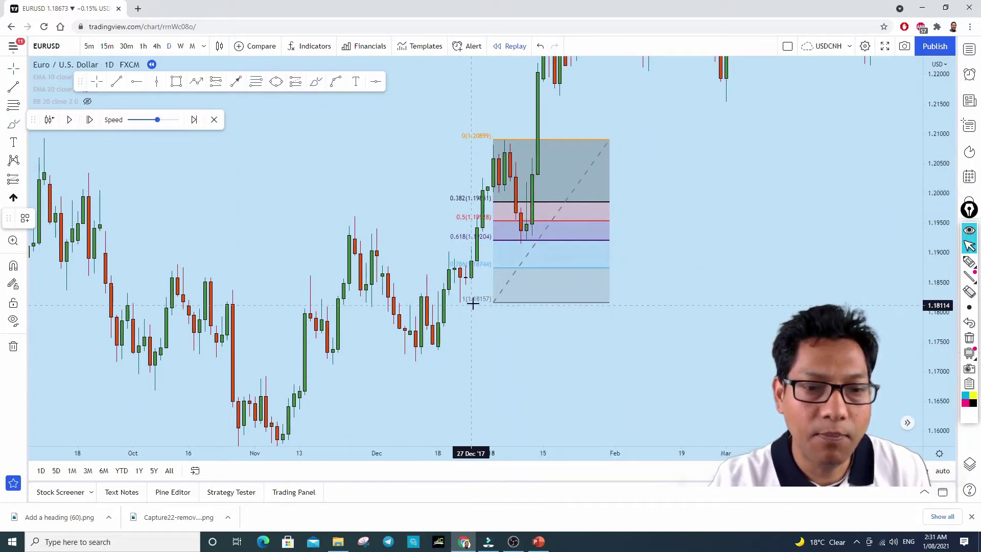
- Circle the swing low used for the Fib Retracement and undo the mark, keeping the retracement on the chart
{"action": "left_click_drag", "start_coordinate": [453, 301], "coordinate": [463, 303]}
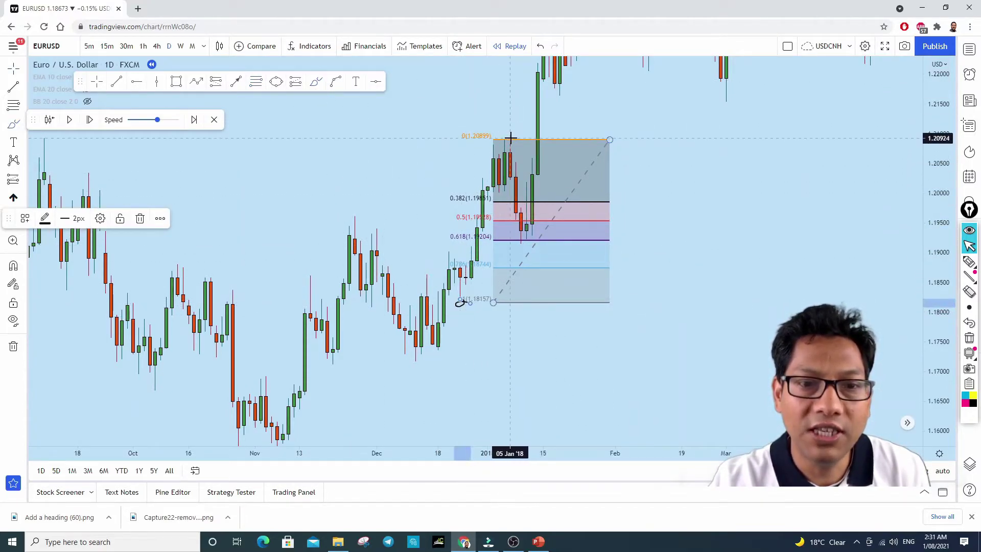
{"action": "left_click", "coordinate": [542, 48]}
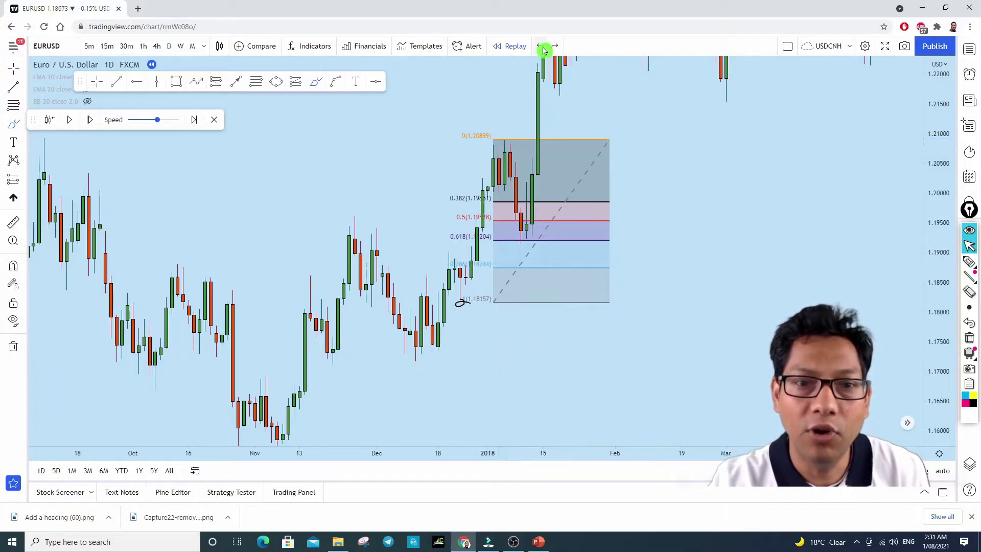
{"action": "left_click", "coordinate": [542, 48]}
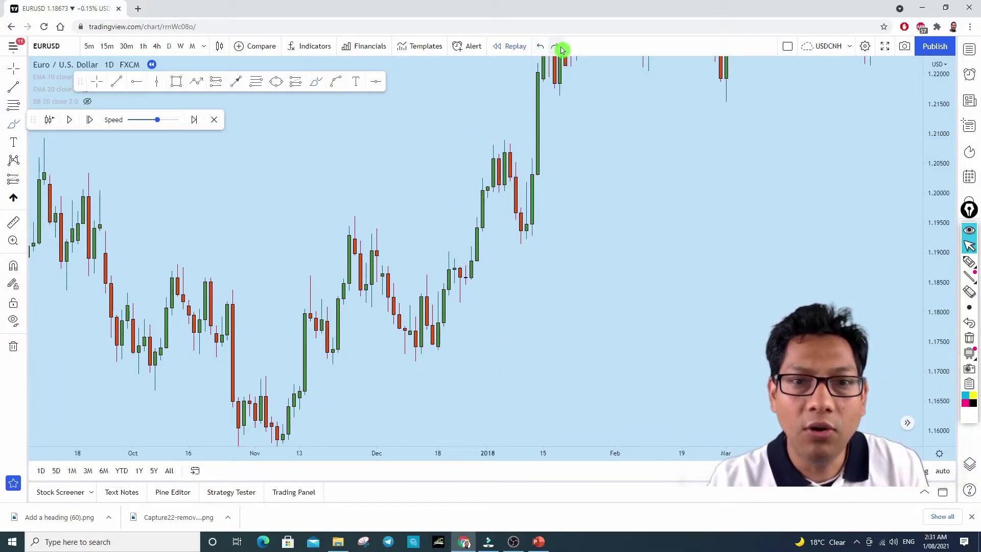
{"action": "left_click", "coordinate": [555, 46]}
- Circle the January 2018 pullback low at the 0.618 retracement level with the brush and undo the mark
{"action": "scroll", "coordinate": [657, 262], "scroll_direction": "up", "scroll_amount": 2}
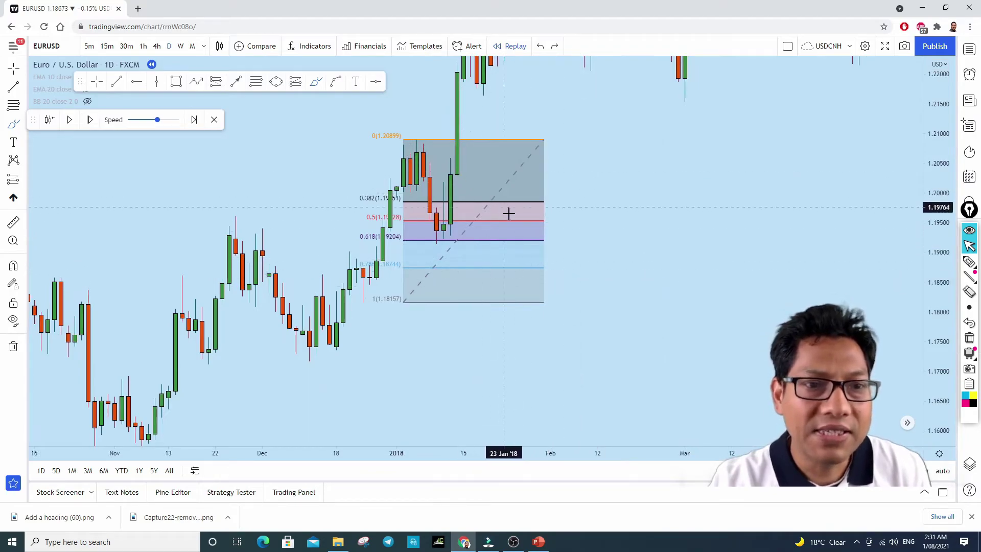
{"action": "scroll", "coordinate": [506, 210], "scroll_direction": "down", "scroll_amount": 1}
{"action": "left_click", "coordinate": [491, 240]}
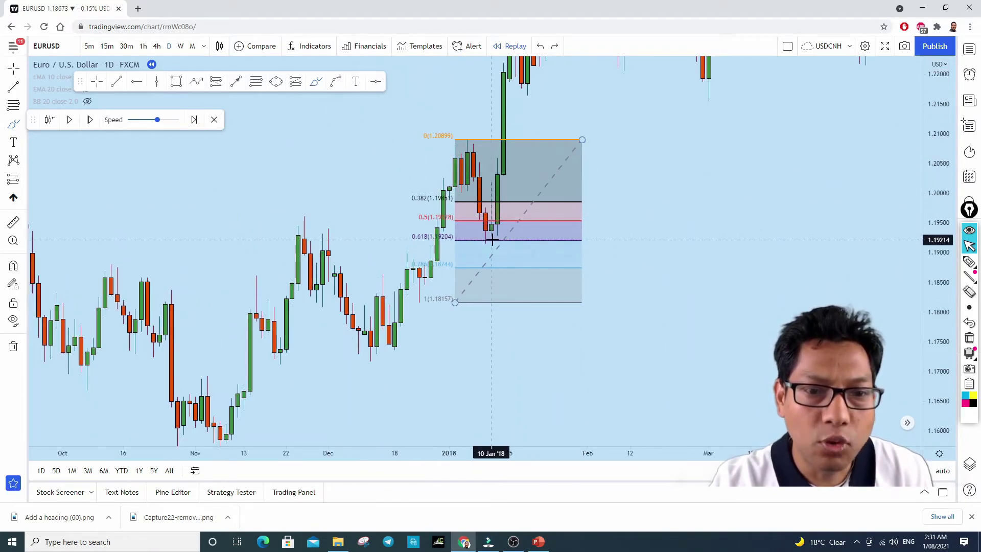
{"action": "mouse_move", "coordinate": [491, 238]}
{"action": "left_mouse_down"}
{"action": "mouse_move", "coordinate": [477, 241]}
{"action": "mouse_move", "coordinate": [498, 244]}
{"action": "left_mouse_up"}
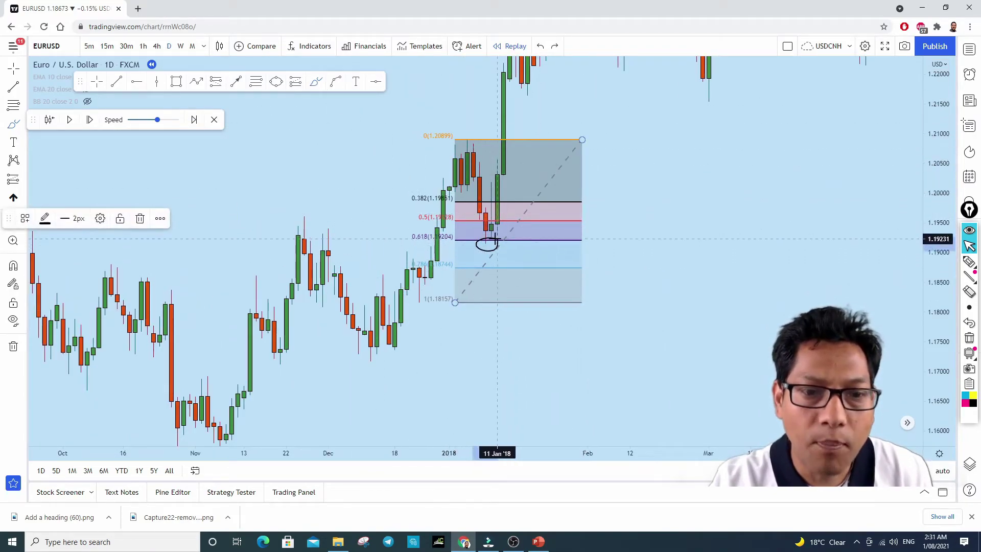
{"action": "left_click", "coordinate": [543, 46]}
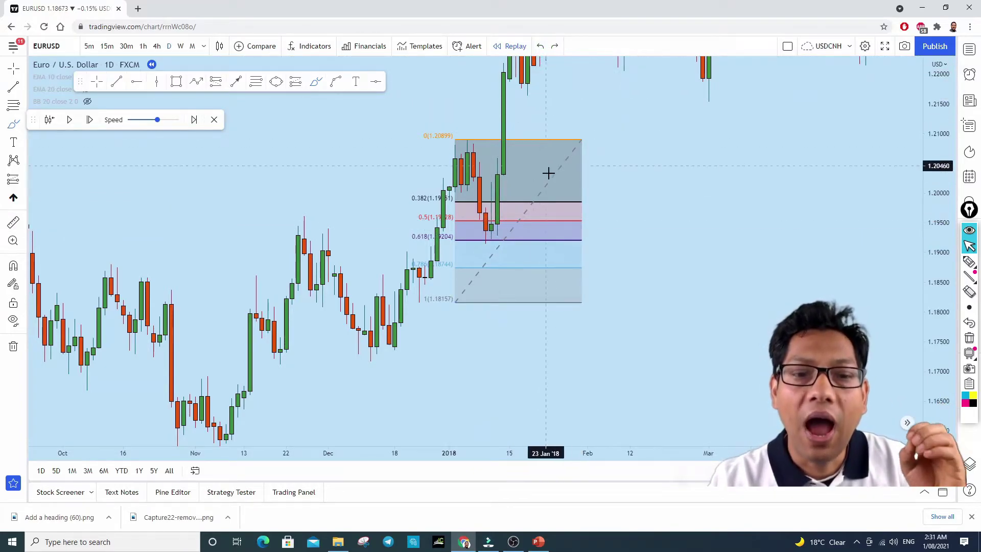
- Mark the pullback candles around the 0.5 level and the low touching the 0.618 level, undoing both strokes
{"action": "mouse_move", "coordinate": [488, 210]}
{"action": "left_mouse_down"}
{"action": "mouse_move", "coordinate": [470, 216]}
{"action": "mouse_move", "coordinate": [479, 214]}
{"action": "left_mouse_up"}
{"action": "left_click", "coordinate": [541, 46]}
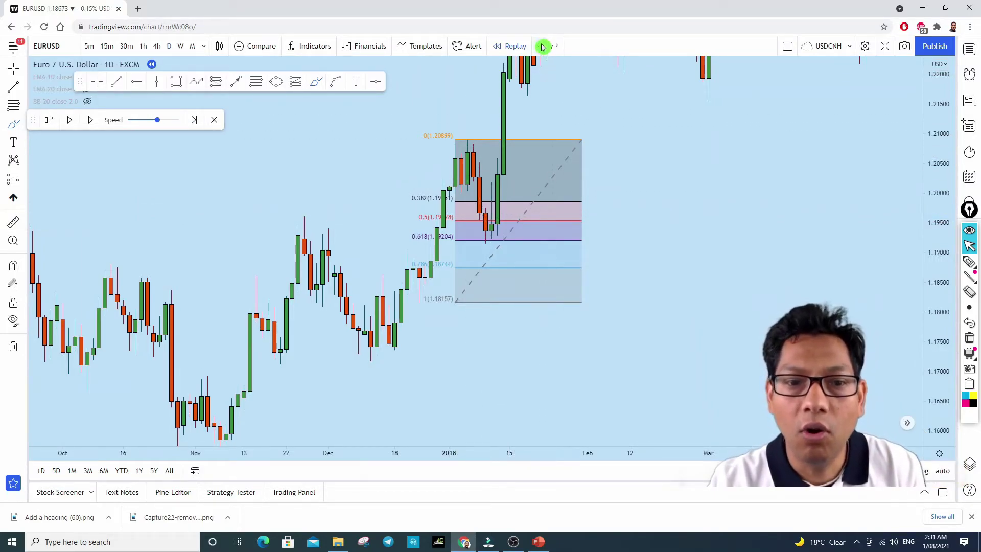
{"action": "mouse_move", "coordinate": [488, 234]}
{"action": "left_mouse_down"}
{"action": "mouse_move", "coordinate": [482, 242]}
{"action": "mouse_move", "coordinate": [490, 237]}
{"action": "left_mouse_up"}
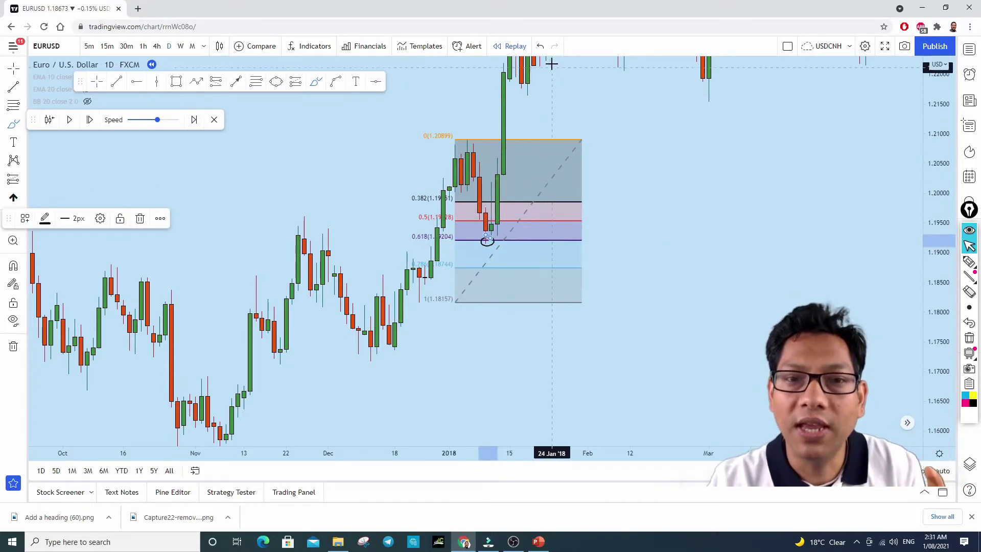
{"action": "left_click", "coordinate": [541, 47]}
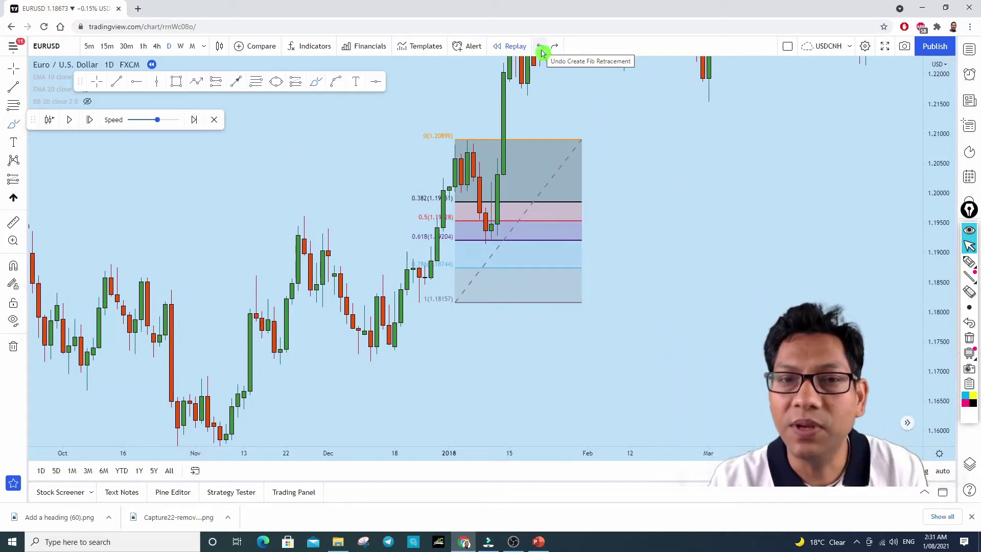
- Draw a thin rectangle zone between 1.19214 and 1.19291 from 14 November 2017 across the January 2018 pullback low
{"action": "scroll", "coordinate": [654, 209], "scroll_direction": "down", "scroll_amount": 1}
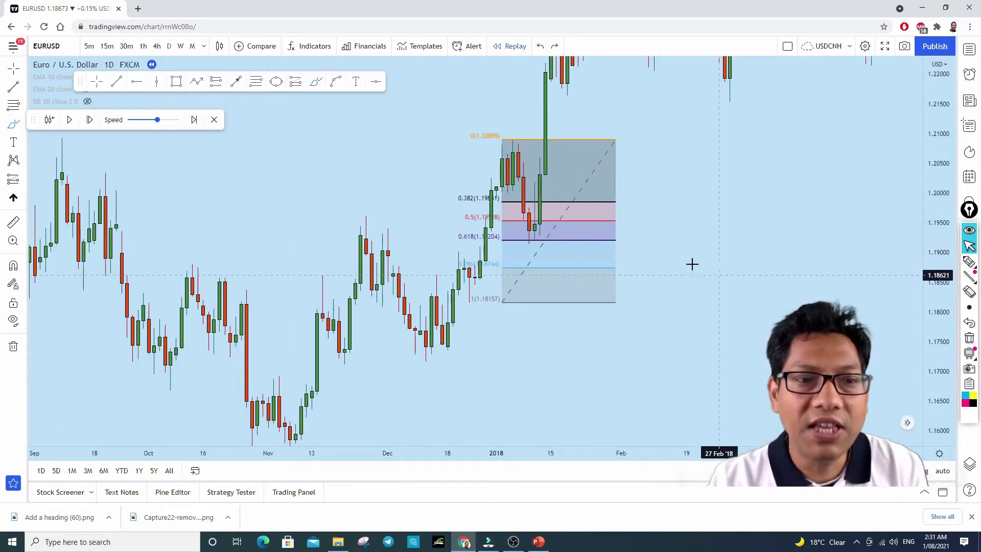
{"action": "left_click", "coordinate": [176, 83]}
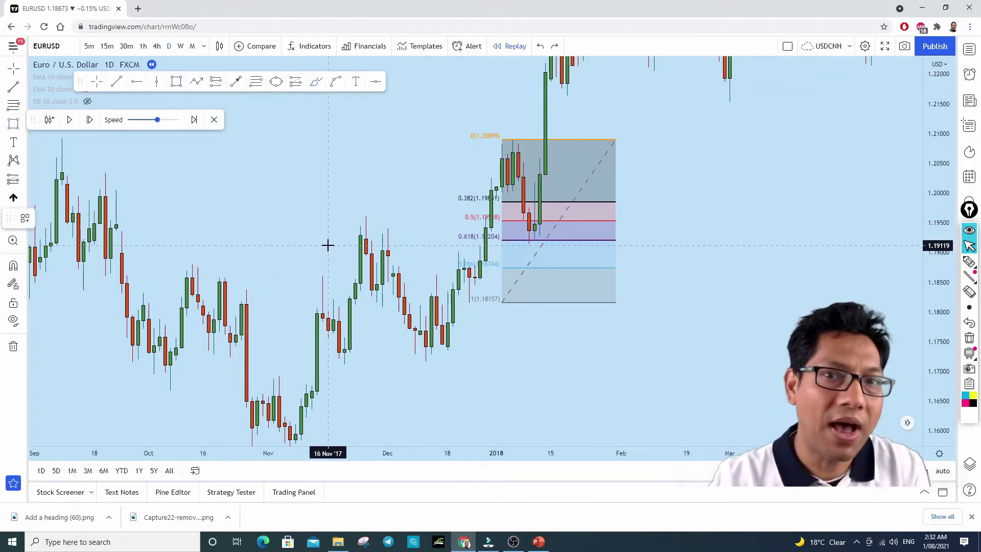
{"action": "left_click_drag", "start_coordinate": [316, 235], "coordinate": [768, 238]}
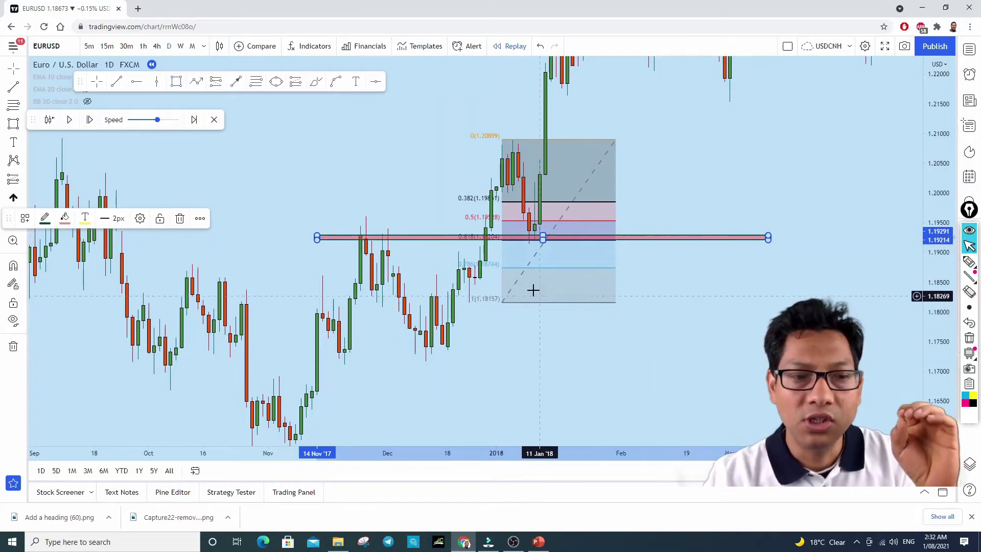
- Circle the late November 2017 high and the January 2018 pullback low on the rectangle zone, and undo the strokes
{"action": "left_click", "coordinate": [362, 221]}
{"action": "left_click_drag", "start_coordinate": [362, 221], "coordinate": [366, 227]}
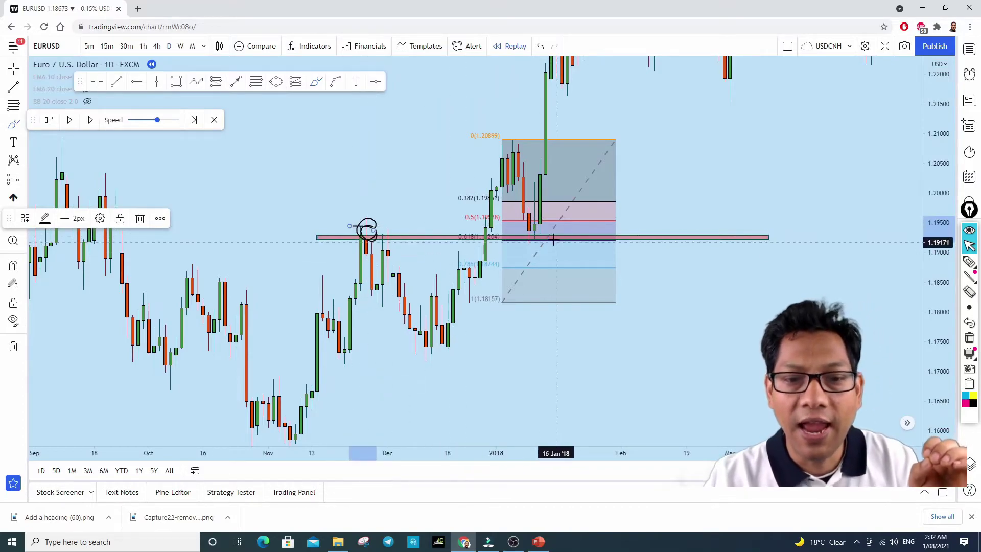
{"action": "mouse_move", "coordinate": [543, 230]}
{"action": "left_mouse_down"}
{"action": "mouse_move", "coordinate": [524, 234]}
{"action": "mouse_move", "coordinate": [548, 236]}
{"action": "left_mouse_up"}
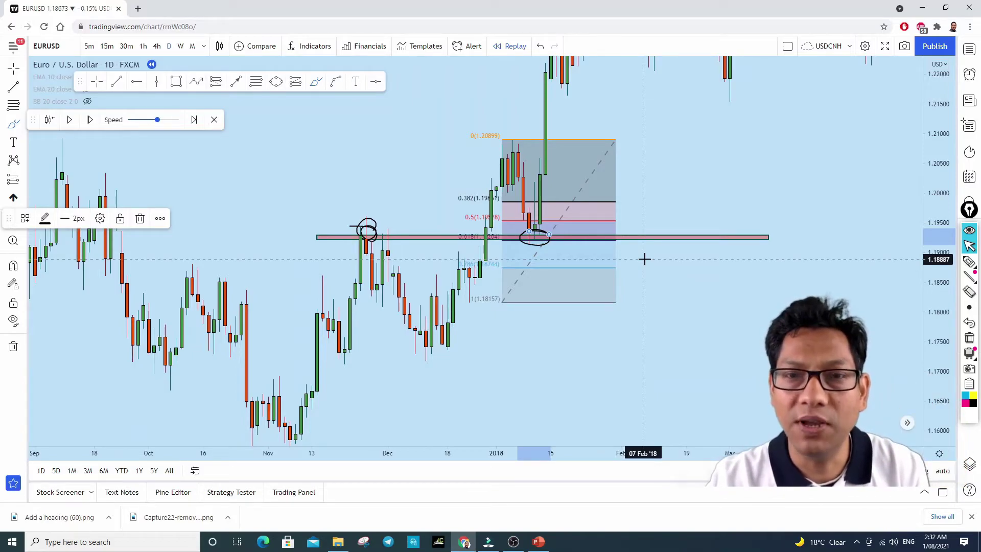
{"action": "left_click", "coordinate": [544, 46]}
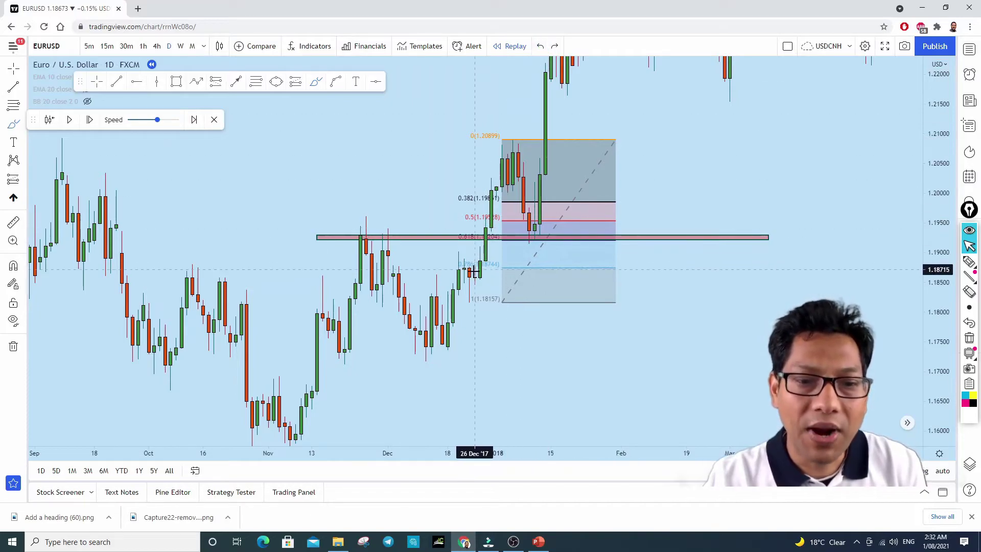
- Trace the rise from the circled January 2018 pullback low on the zone with the brush, and undo the strokes
{"action": "mouse_move", "coordinate": [541, 236]}
{"action": "left_mouse_down"}
{"action": "mouse_move", "coordinate": [532, 228]}
{"action": "mouse_move", "coordinate": [519, 238]}
{"action": "mouse_move", "coordinate": [544, 233]}
{"action": "mouse_move", "coordinate": [556, 149]}
{"action": "left_mouse_up"}
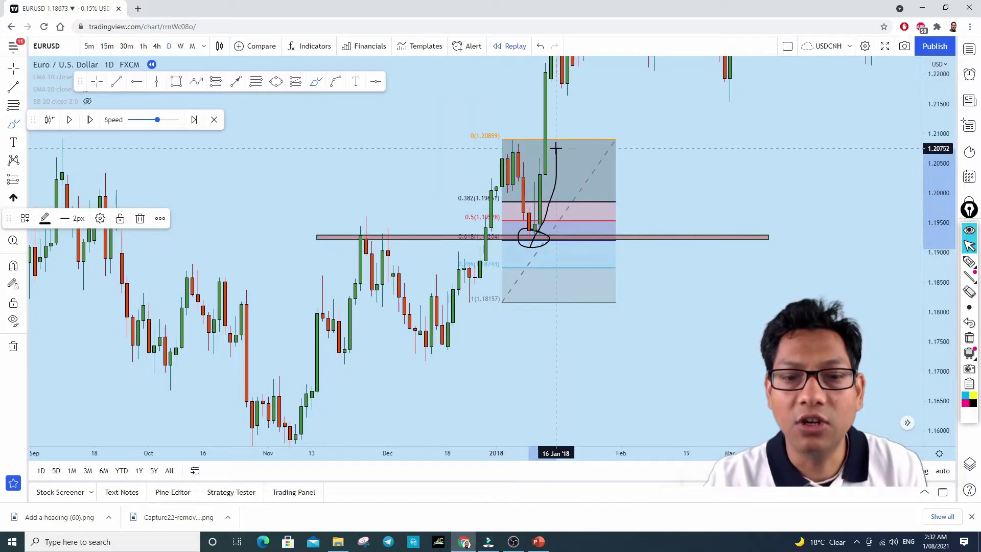
{"action": "left_click", "coordinate": [541, 45]}
{"action": "left_click", "coordinate": [541, 45]}
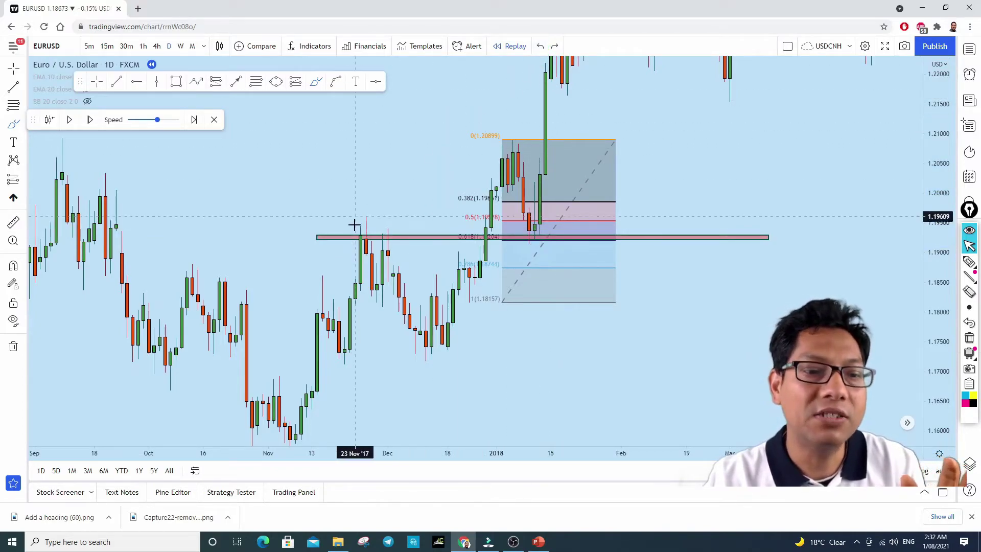
- Mark the November 2017 high and the January bounce off the zone, and undo the strokes together with the rectangle and the Fib Retracement
{"action": "left_click_drag", "start_coordinate": [366, 236], "coordinate": [363, 233]}
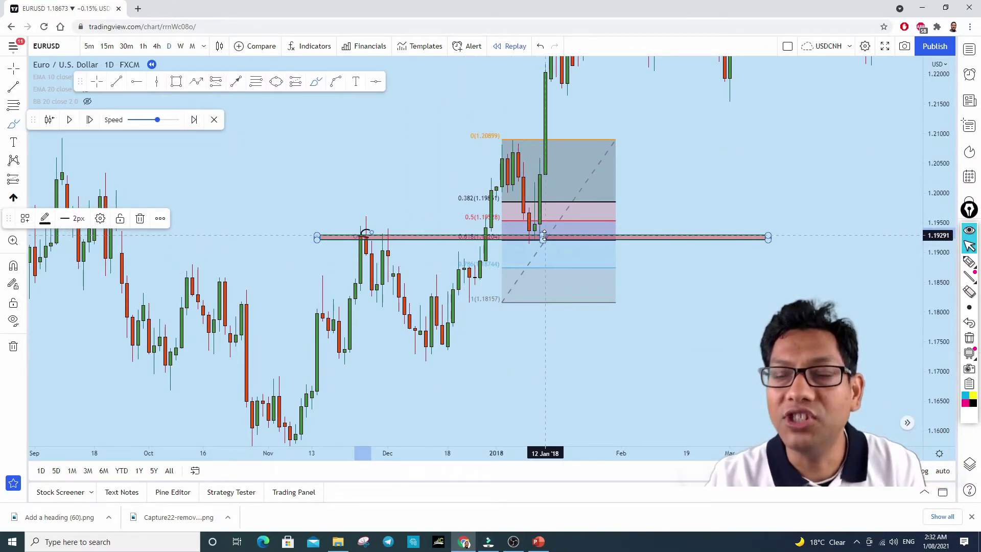
{"action": "left_click_drag", "start_coordinate": [523, 238], "coordinate": [551, 163]}
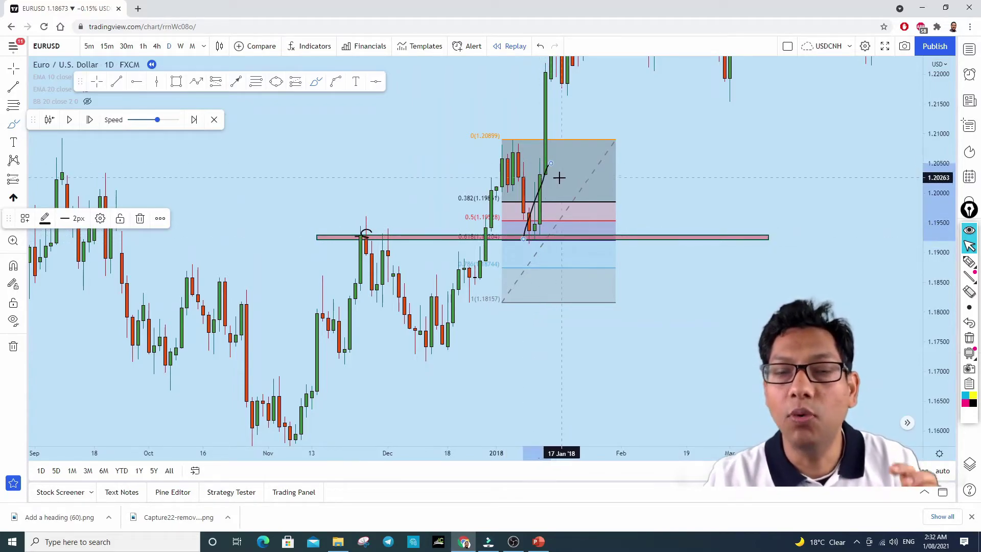
{"action": "left_click", "coordinate": [541, 47]}
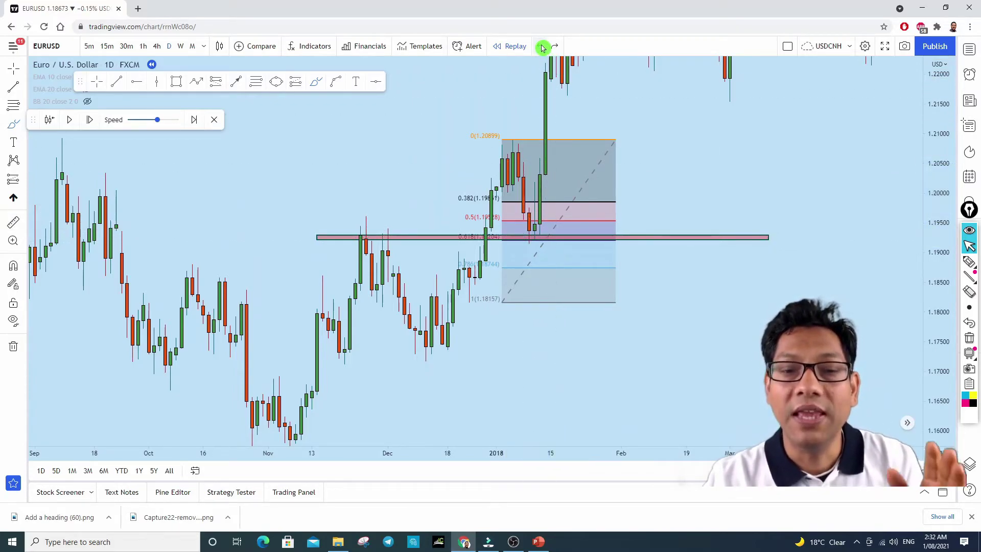
{"action": "left_click", "coordinate": [541, 46]}
{"action": "left_click", "coordinate": [541, 46]}
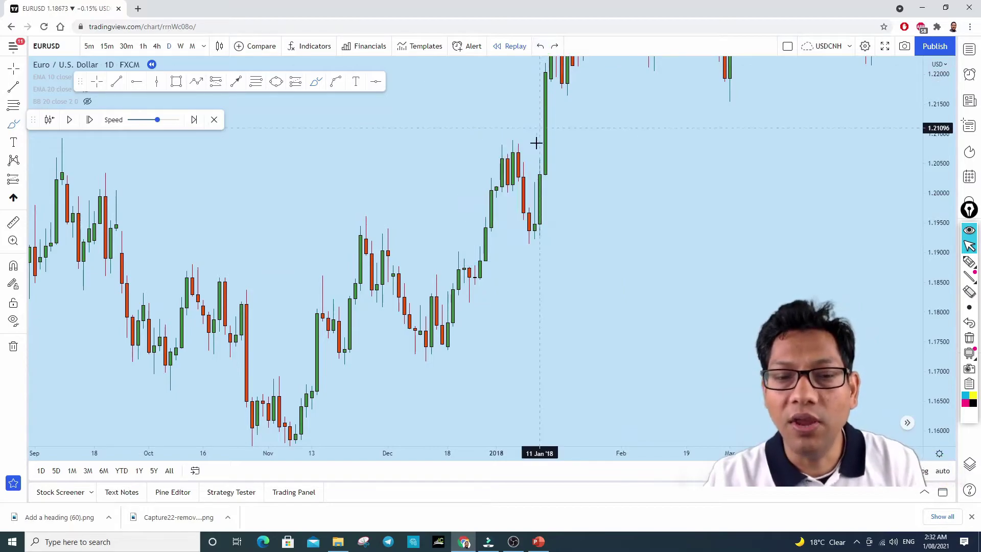
- Mark the late November 2017 highs on the EURUSD daily chart with the brush
{"action": "left_click_drag", "start_coordinate": [379, 232], "coordinate": [356, 231]}
{"action": "mouse_move", "coordinate": [363, 227]}
{"action": "left_mouse_down"}
{"action": "mouse_move", "coordinate": [337, 235]}
{"action": "mouse_move", "coordinate": [396, 230]}
{"action": "left_mouse_up"}
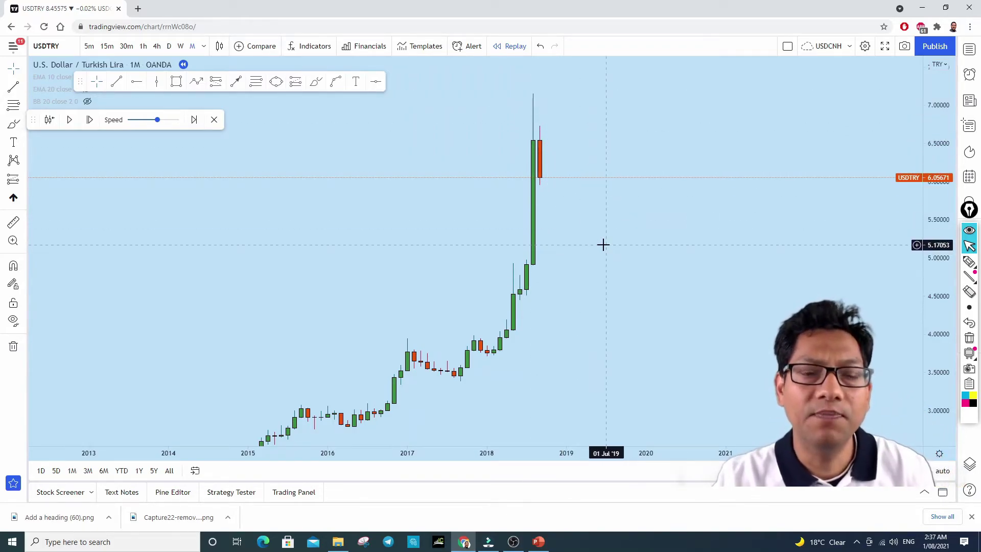
- Draw a rectangle zone between 5.47190 and 5.57905 across the tall 2018 candle on the USDTRY monthly chart
{"action": "scroll", "coordinate": [608, 240], "scroll_direction": "down", "scroll_amount": 3}
{"action": "scroll", "coordinate": [722, 298], "scroll_direction": "left", "scroll_amount": 10}
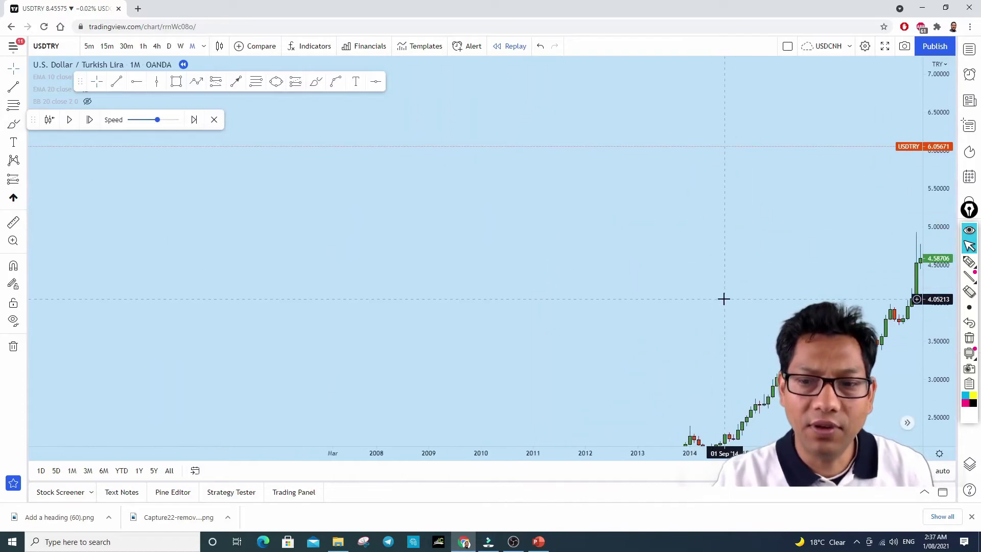
{"action": "scroll", "coordinate": [722, 229], "scroll_direction": "right", "scroll_amount": 10}
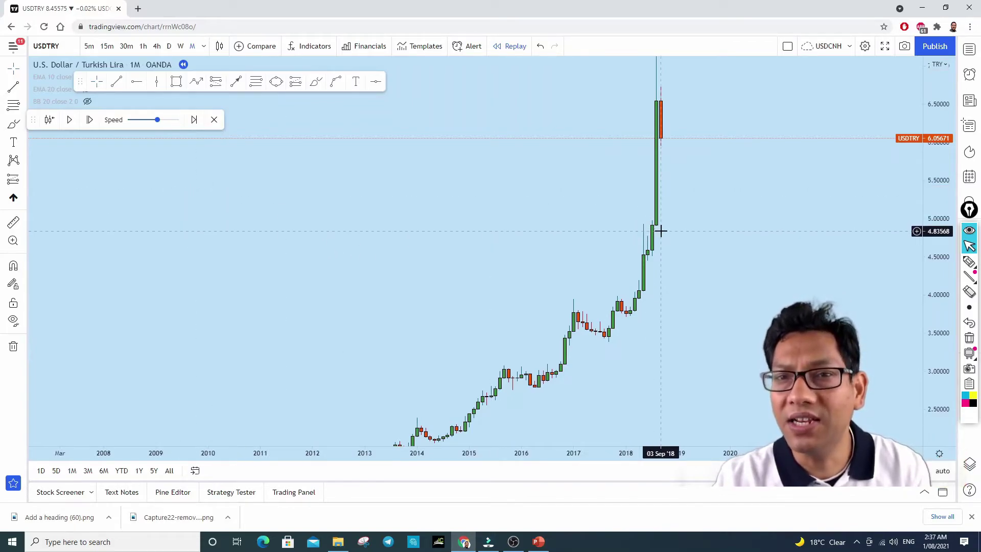
{"action": "scroll", "coordinate": [741, 197], "scroll_direction": "right", "scroll_amount": 2}
{"action": "left_click", "coordinate": [176, 82]}
{"action": "mouse_move", "coordinate": [427, 208]}
{"action": "left_mouse_down"}
{"action": "mouse_move", "coordinate": [716, 193]}
{"action": "mouse_move", "coordinate": [761, 200]}
{"action": "left_mouse_up"}
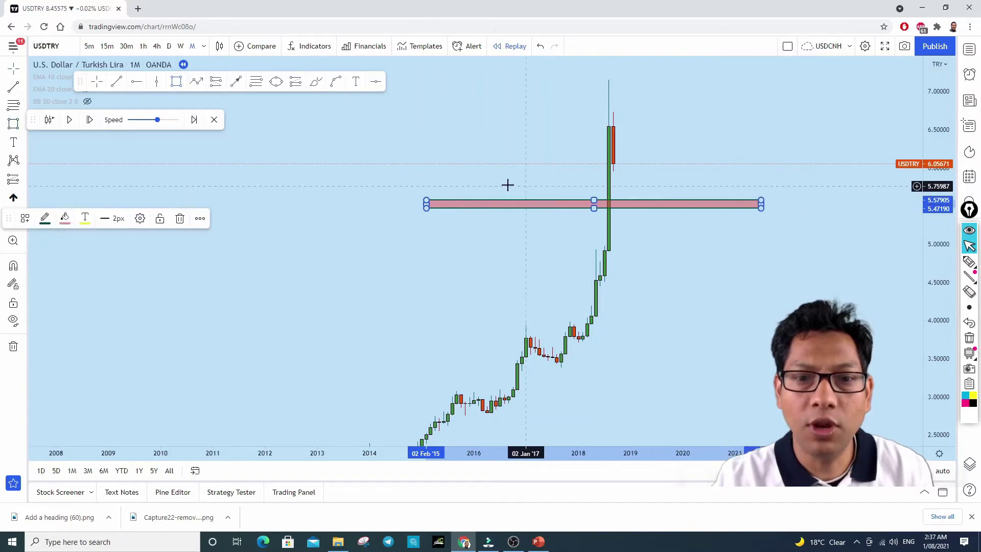
{"action": "left_click", "coordinate": [513, 185]}
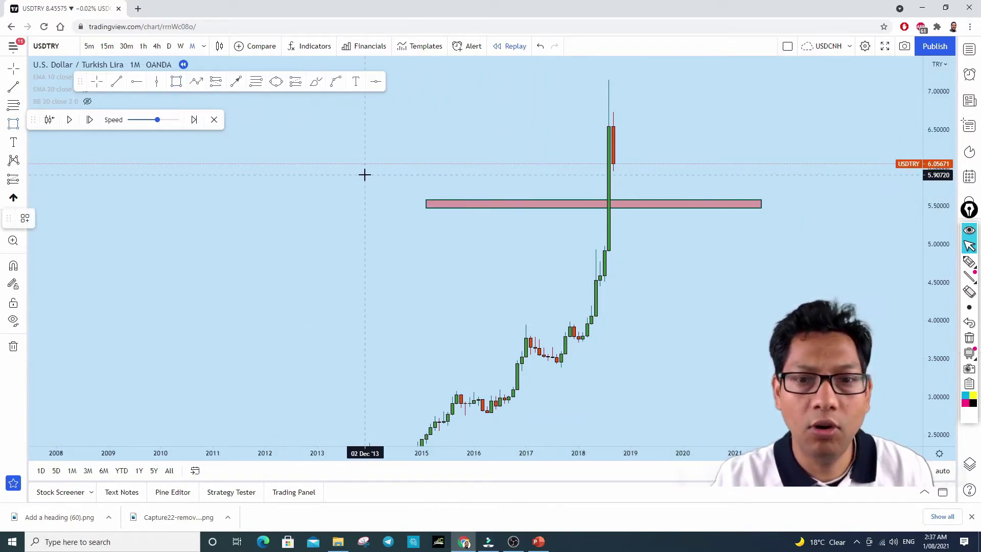
- Draw a second rectangle zone between 5.90720 and 6.12150 over the latest USDTRY candle, and undo both rectangles
{"action": "left_click_drag", "start_coordinate": [365, 175], "coordinate": [687, 159]}
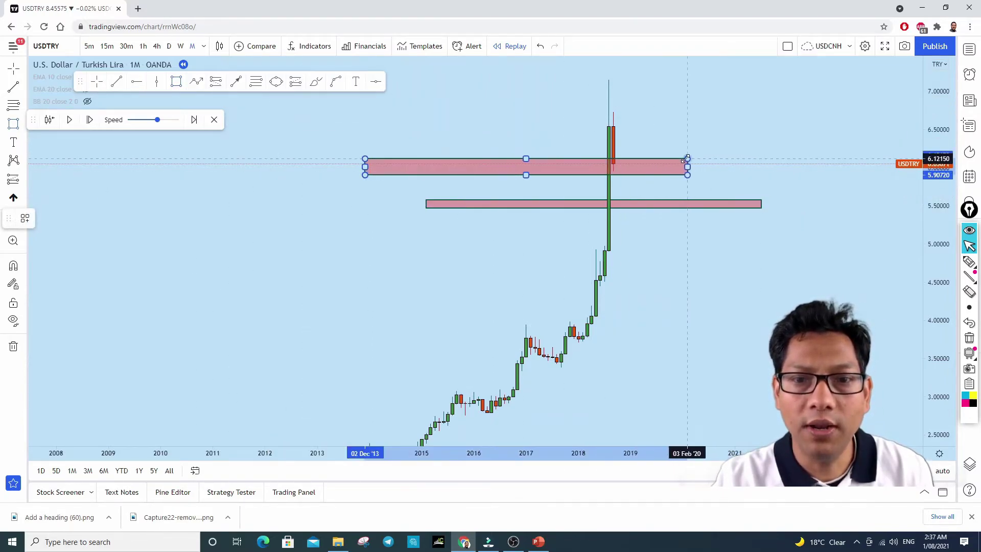
{"action": "left_click", "coordinate": [544, 50]}
{"action": "left_click", "coordinate": [543, 50]}
- Sketch a V-shaped and a W-shaped reversal with the brush just after the latest candle on the USDTRY monthly chart
{"action": "scroll", "coordinate": [639, 204], "scroll_direction": "up", "scroll_amount": 2}
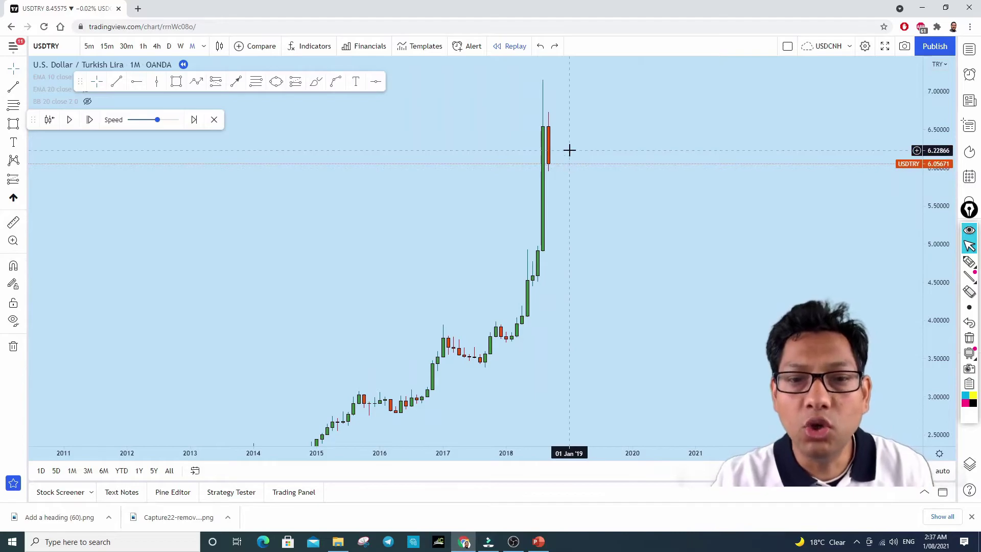
{"action": "left_click", "coordinate": [316, 81]}
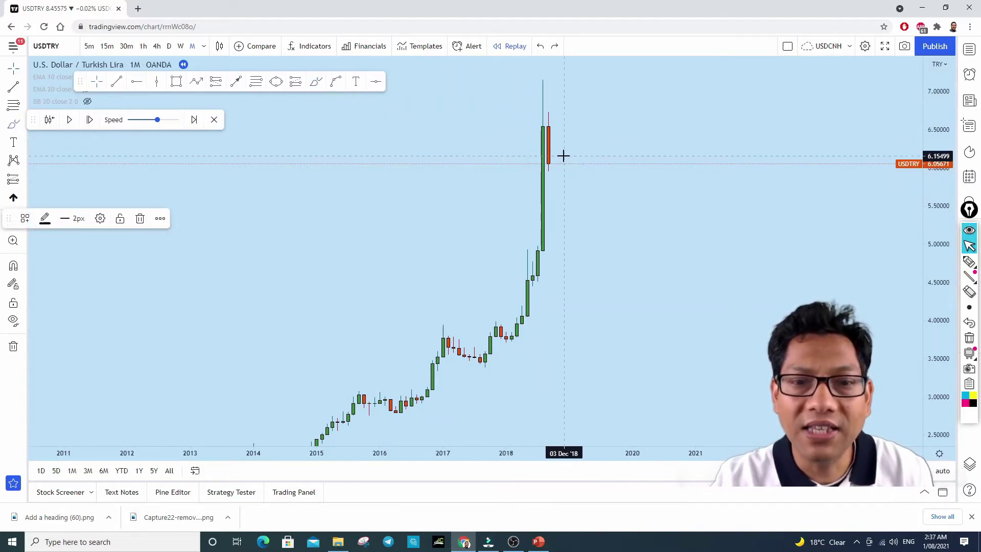
{"action": "mouse_move", "coordinate": [568, 168]}
{"action": "left_mouse_down"}
{"action": "mouse_move", "coordinate": [586, 145]}
{"action": "mouse_move", "coordinate": [601, 194]}
{"action": "mouse_move", "coordinate": [624, 192]}
{"action": "mouse_move", "coordinate": [638, 138]}
{"action": "left_mouse_up"}
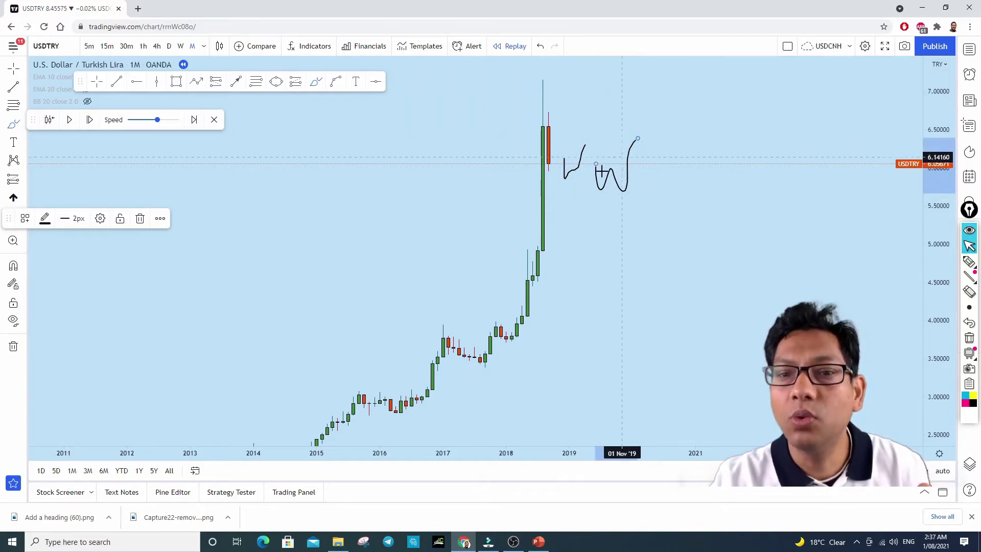
- Brush a horizontal support line under the W and another W below it, and undo all four brush sketches
{"action": "left_click_drag", "start_coordinate": [570, 192], "coordinate": [774, 189]}
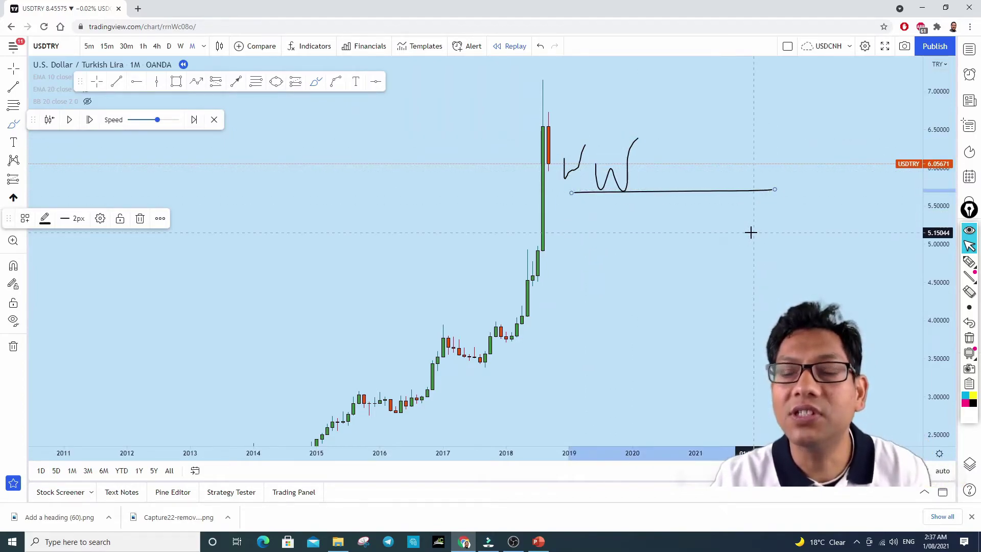
{"action": "left_click_drag", "start_coordinate": [659, 229], "coordinate": [717, 194]}
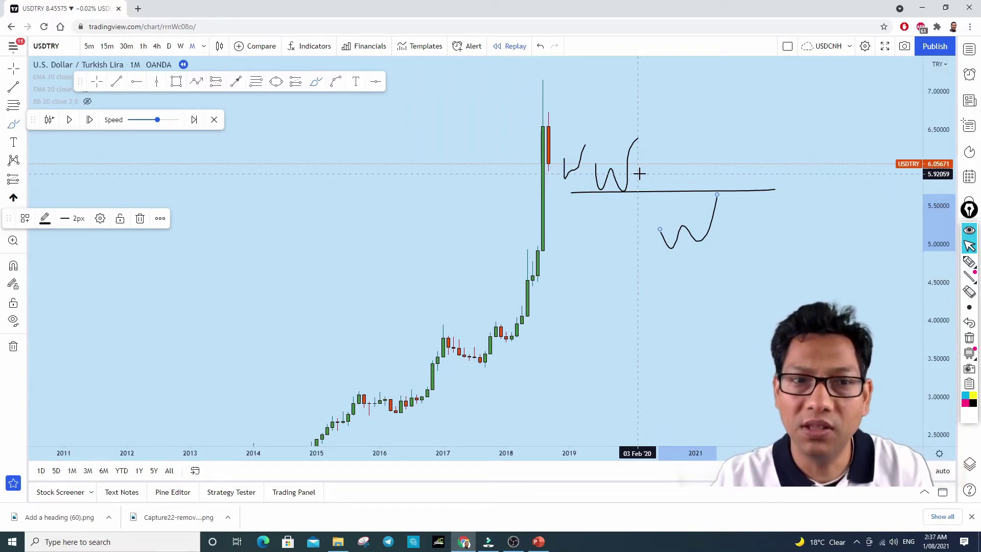
{"action": "left_click", "coordinate": [544, 46]}
{"action": "left_click", "coordinate": [544, 47]}
{"action": "left_click", "coordinate": [544, 47]}
{"action": "left_click", "coordinate": [544, 46]}
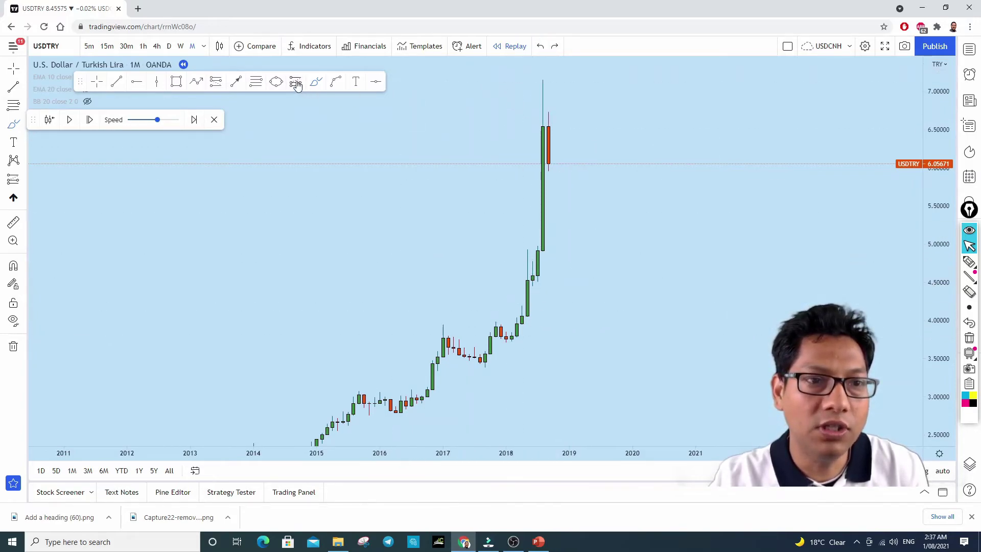
- Draw a Fibonacci retracement on the USDTRY monthly chart from 3.71728 in July 2018 up to the 7.15284 peak
{"action": "left_click", "coordinate": [536, 341]}
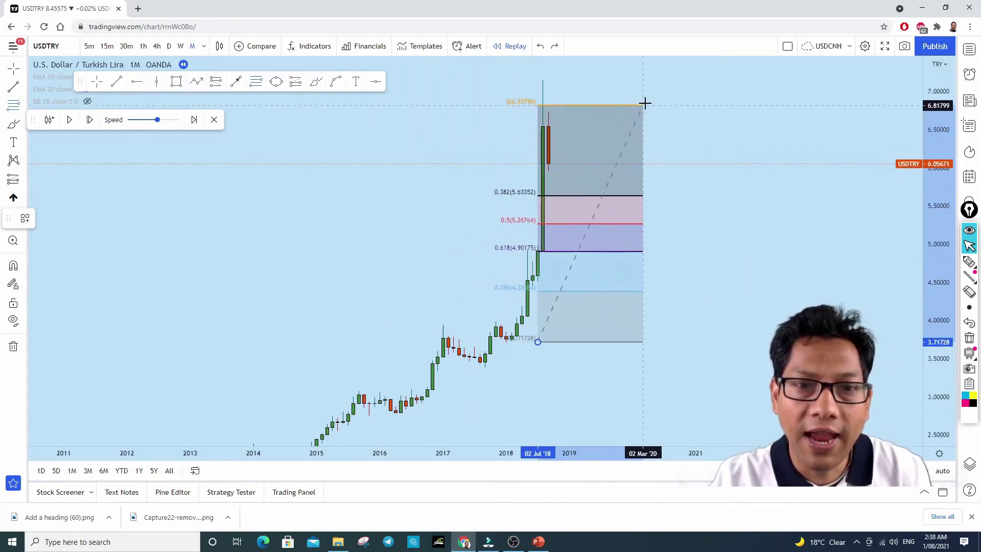
{"action": "left_click", "coordinate": [664, 83]}
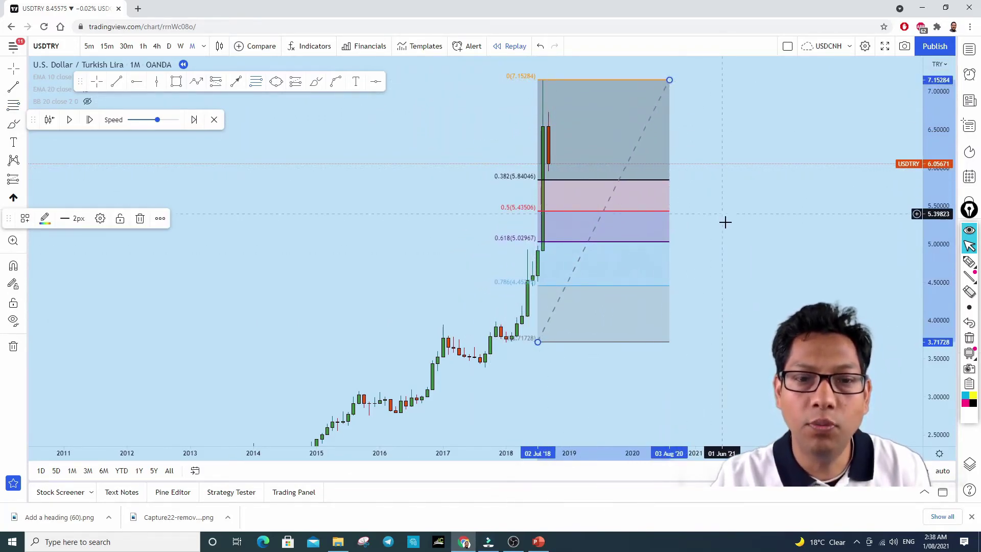
{"action": "scroll", "coordinate": [716, 223], "scroll_direction": "up", "scroll_amount": 2}
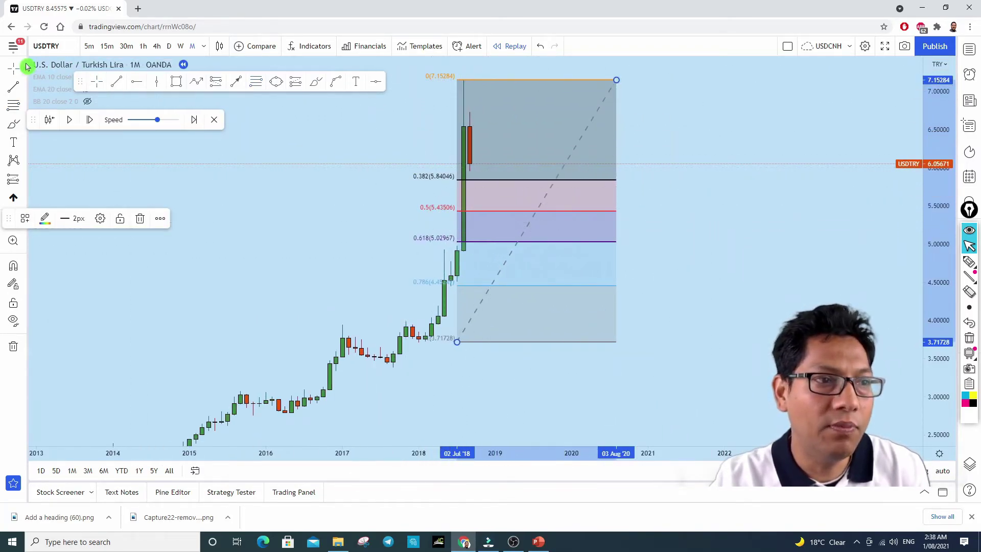
{"action": "left_click", "coordinate": [237, 212]}
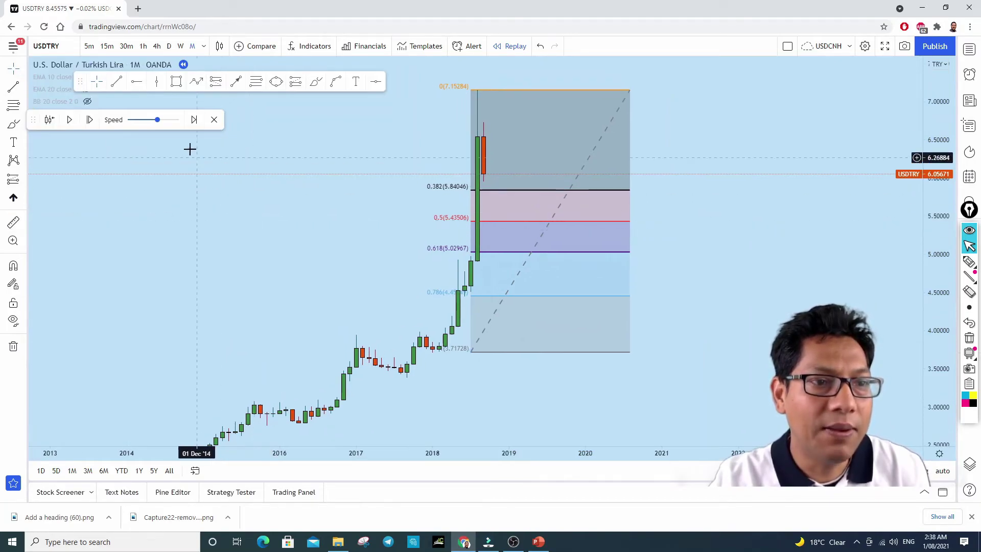
- Advance the USDTRY bar replay step by step through the pullback until the March 2019 candle reaches the 0.5 retracement level
{"action": "left_click", "coordinate": [90, 120]}
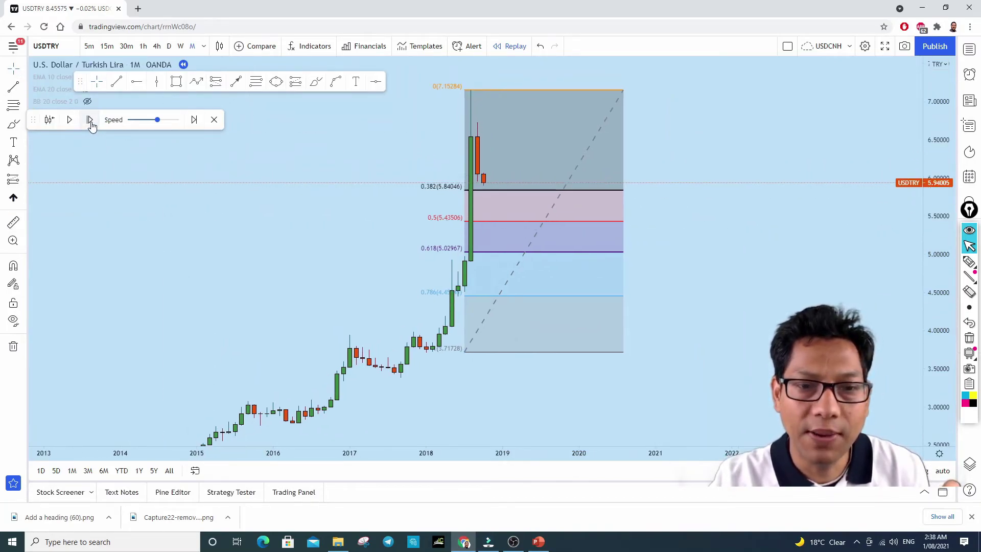
{"action": "left_click", "coordinate": [90, 121]}
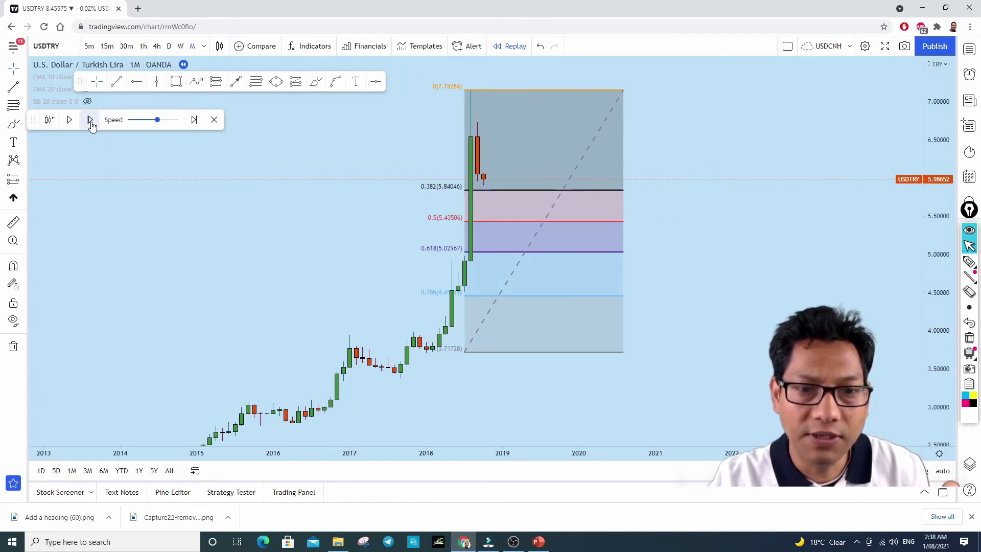
{"action": "left_click", "coordinate": [90, 121]}
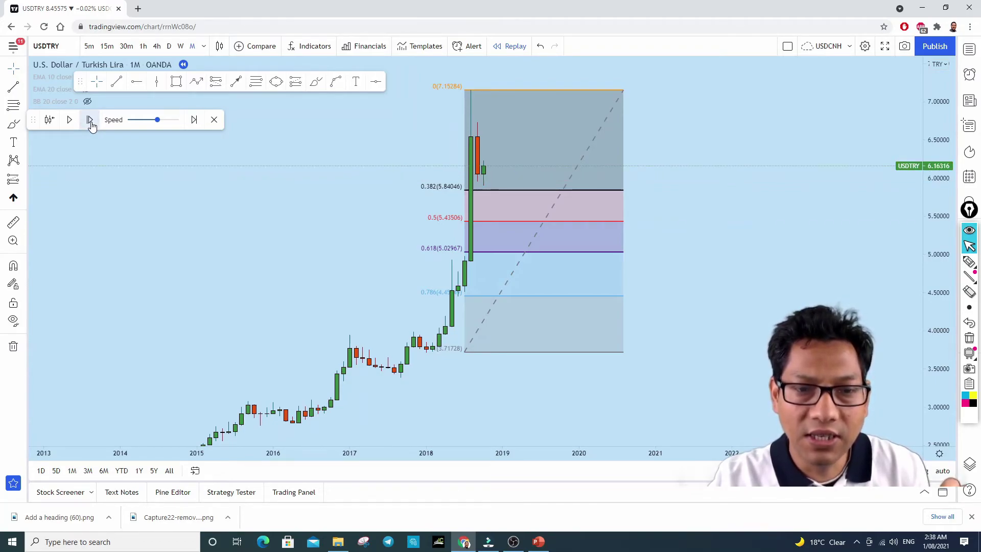
{"action": "left_click", "coordinate": [90, 120]}
{"action": "left_click", "coordinate": [90, 120]}
{"action": "left_click", "coordinate": [90, 121]}
{"action": "left_click", "coordinate": [90, 121]}
{"action": "left_click", "coordinate": [90, 121]}
{"action": "left_click", "coordinate": [90, 121]}
{"action": "left_click", "coordinate": [90, 120]}
{"action": "left_click", "coordinate": [90, 121]}
{"action": "left_click", "coordinate": [90, 120]}
{"action": "left_click", "coordinate": [90, 121]}
{"action": "left_click", "coordinate": [90, 121]}
{"action": "left_click", "coordinate": [90, 121]}
{"action": "left_click", "coordinate": [90, 120]}
{"action": "left_click", "coordinate": [90, 120]}
{"action": "left_click", "coordinate": [90, 120]}
{"action": "left_click", "coordinate": [90, 120]}
{"action": "left_click", "coordinate": [90, 121]}
{"action": "left_click", "coordinate": [90, 120]}
{"action": "left_click", "coordinate": [89, 120]}
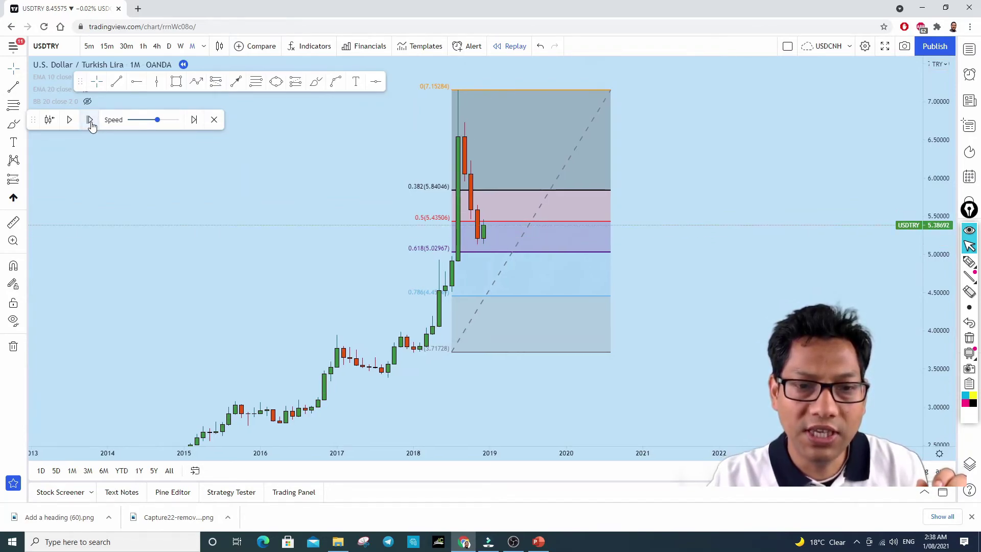
{"action": "left_click", "coordinate": [90, 120]}
{"action": "left_click", "coordinate": [90, 121]}
{"action": "left_click", "coordinate": [90, 120]}
{"action": "left_click", "coordinate": [90, 121]}
{"action": "left_click", "coordinate": [90, 120]}
{"action": "left_click", "coordinate": [90, 121]}
{"action": "left_click", "coordinate": [90, 120]}
{"action": "left_click", "coordinate": [90, 120]}
{"action": "left_click", "coordinate": [90, 120]}
{"action": "left_click", "coordinate": [90, 120]}
{"action": "left_click", "coordinate": [90, 120]}
{"action": "left_click", "coordinate": [90, 120]}
{"action": "left_click", "coordinate": [90, 120]}
{"action": "left_click", "coordinate": [90, 120]}
{"action": "left_click", "coordinate": [89, 120]}
{"action": "left_click", "coordinate": [90, 120]}
{"action": "left_click", "coordinate": [90, 120]}
{"action": "left_click", "coordinate": [90, 121]}
{"action": "left_click", "coordinate": [90, 121]}
{"action": "left_click", "coordinate": [89, 120]}
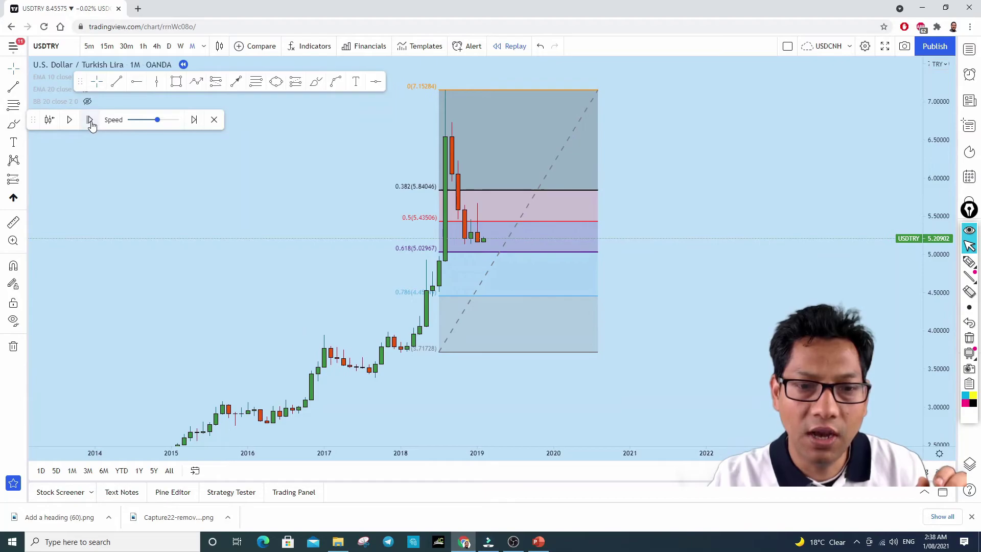
{"action": "left_click", "coordinate": [90, 121]}
{"action": "left_click", "coordinate": [90, 120]}
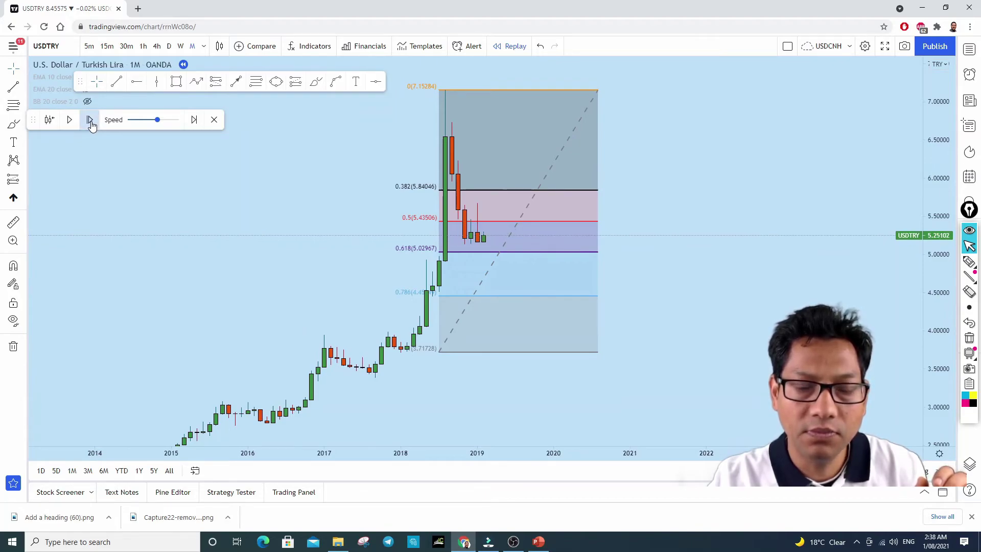
{"action": "left_click", "coordinate": [90, 121]}
{"action": "left_click", "coordinate": [90, 121]}
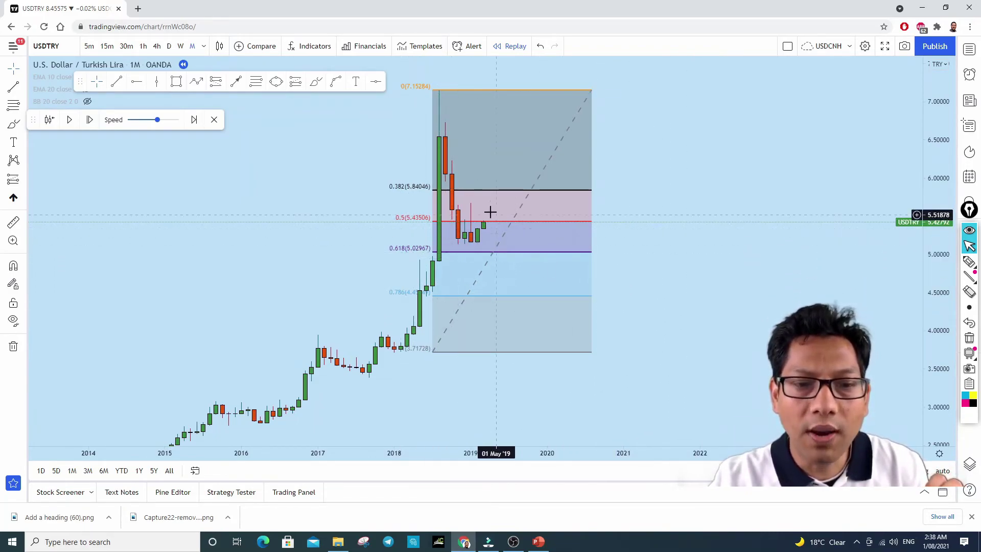
- Trace the W-shaped pullback over the candles with the brush, sketch a W beside the retracement, and undo both
{"action": "scroll", "coordinate": [468, 265], "scroll_direction": "down", "scroll_amount": 2}
{"action": "scroll", "coordinate": [587, 205], "scroll_direction": "up", "scroll_amount": 1}
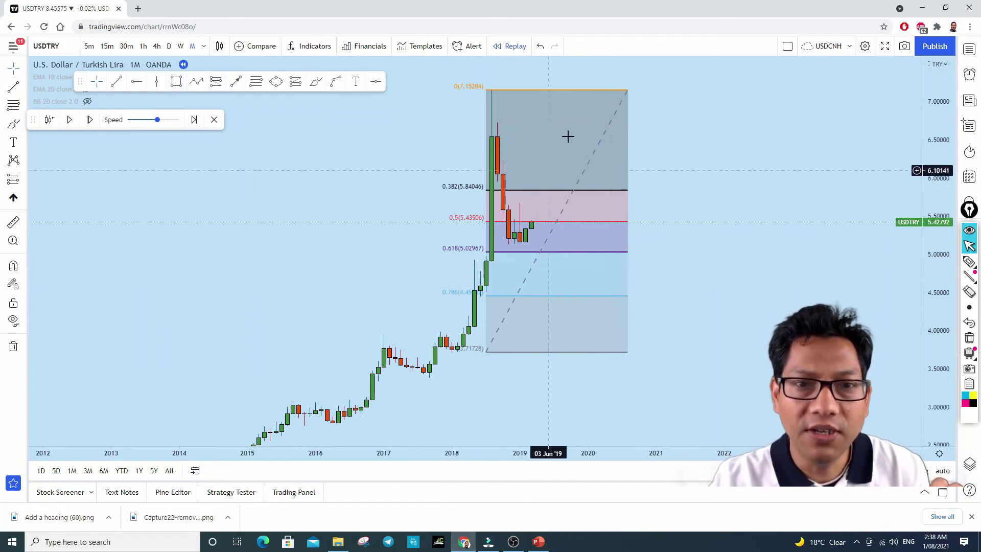
{"action": "left_click", "coordinate": [316, 82]}
{"action": "mouse_move", "coordinate": [495, 135]}
{"action": "left_mouse_down"}
{"action": "mouse_move", "coordinate": [513, 246]}
{"action": "mouse_move", "coordinate": [519, 205]}
{"action": "mouse_move", "coordinate": [521, 238]}
{"action": "mouse_move", "coordinate": [526, 215]}
{"action": "left_mouse_up"}
{"action": "mouse_move", "coordinate": [662, 170]}
{"action": "left_mouse_down"}
{"action": "mouse_move", "coordinate": [685, 201]}
{"action": "mouse_move", "coordinate": [712, 121]}
{"action": "left_mouse_up"}
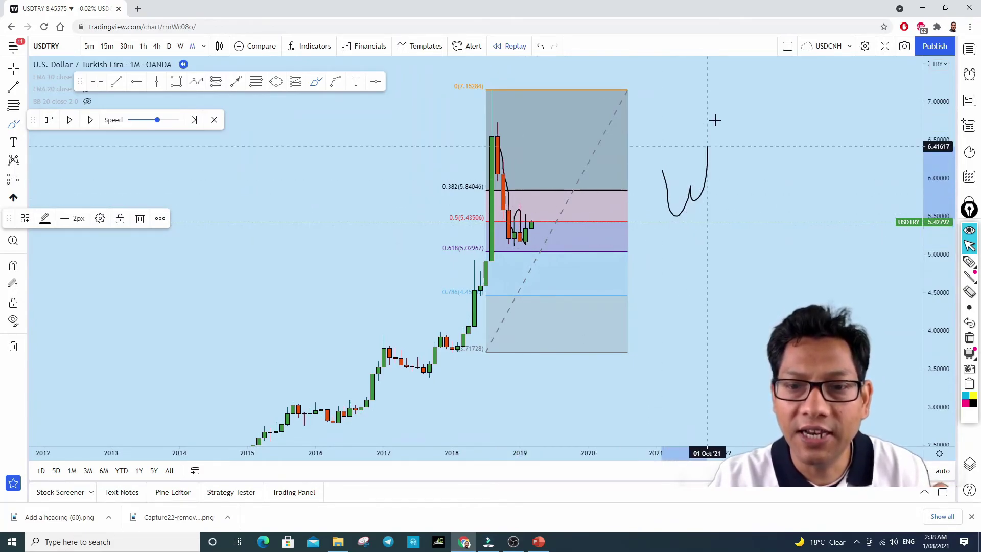
{"action": "left_click", "coordinate": [543, 51]}
{"action": "left_click", "coordinate": [544, 51]}
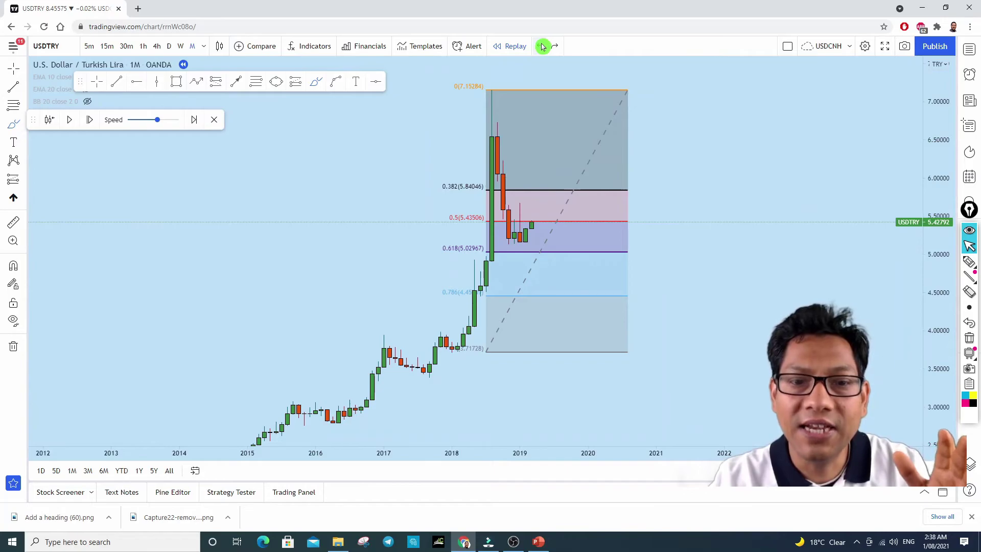
- Circle and underline the double bottom between the 0.5 and 0.618 levels with the brush, and undo the marks
{"action": "mouse_move", "coordinate": [549, 231]}
{"action": "left_mouse_down"}
{"action": "mouse_move", "coordinate": [543, 240]}
{"action": "mouse_move", "coordinate": [506, 236]}
{"action": "mouse_move", "coordinate": [551, 229]}
{"action": "mouse_move", "coordinate": [520, 225]}
{"action": "left_mouse_up"}
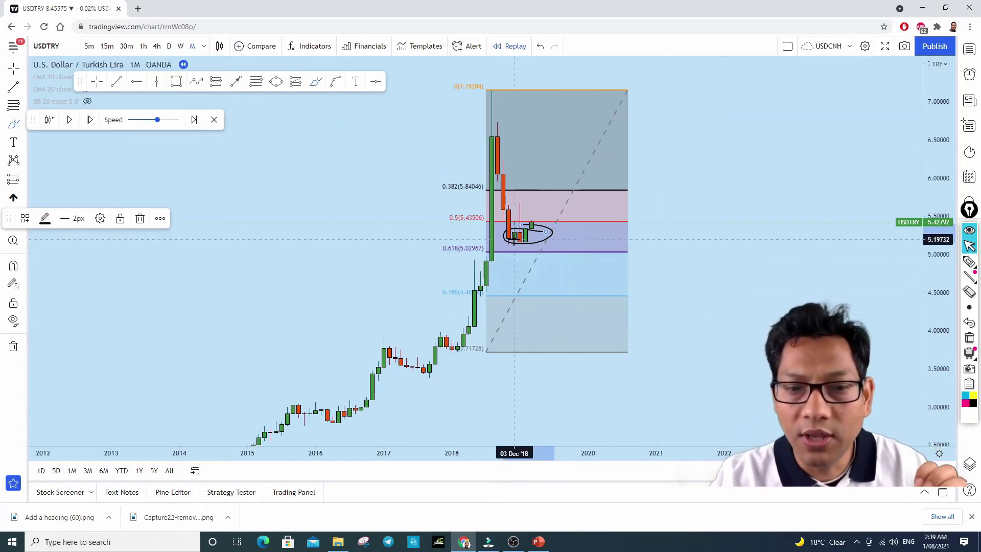
{"action": "left_click", "coordinate": [557, 241]}
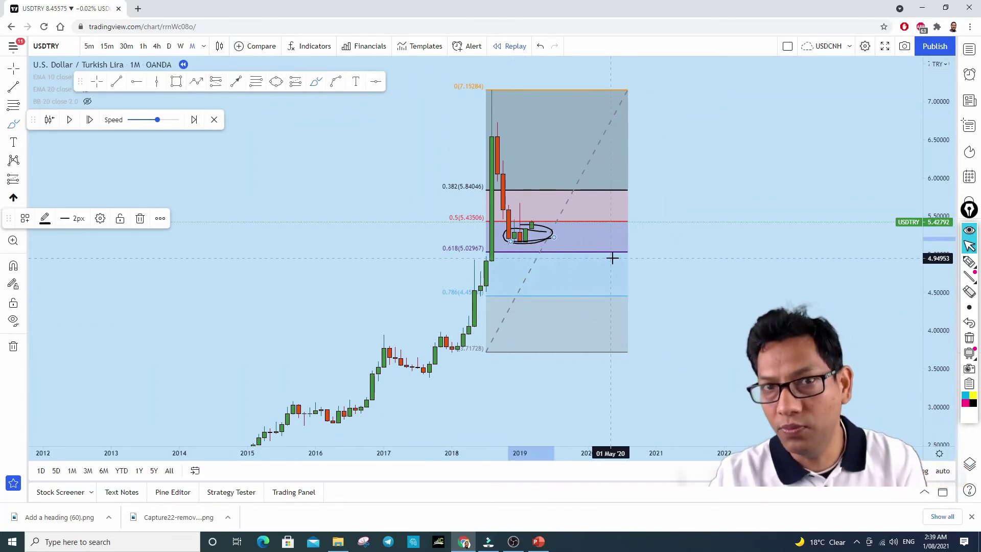
{"action": "left_click", "coordinate": [540, 49]}
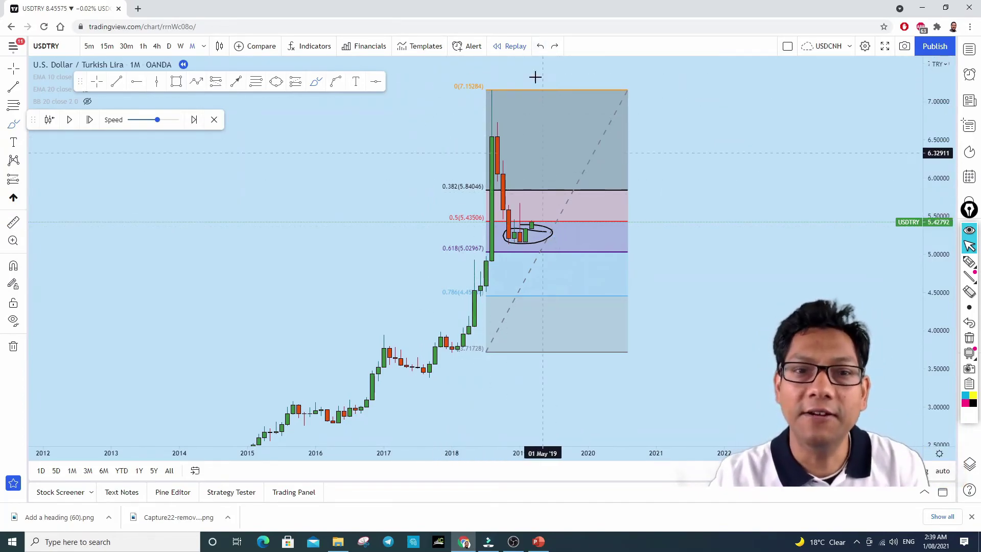
{"action": "left_click", "coordinate": [540, 46]}
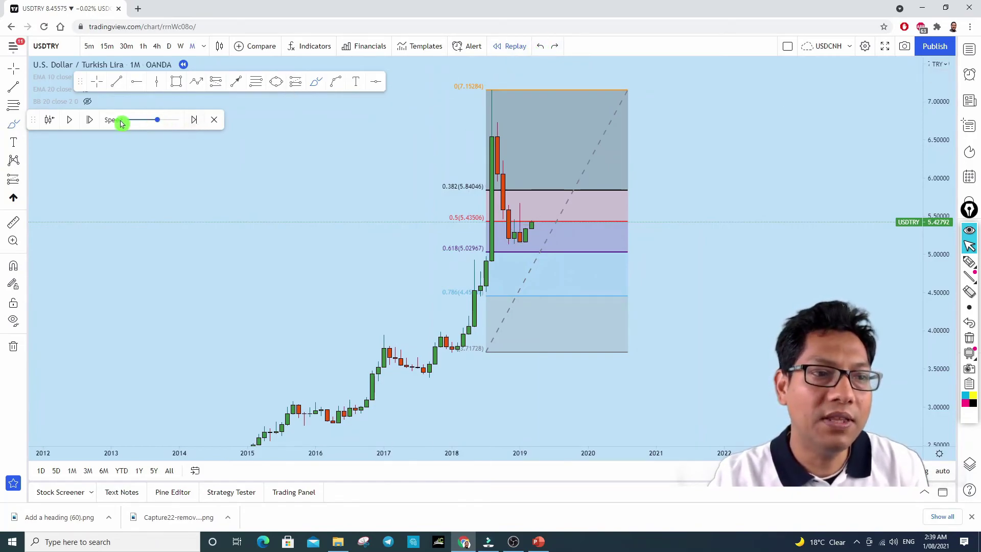
- Advance the USDTRY bar replay step by step into the April 2019 candle
{"action": "left_click", "coordinate": [90, 120]}
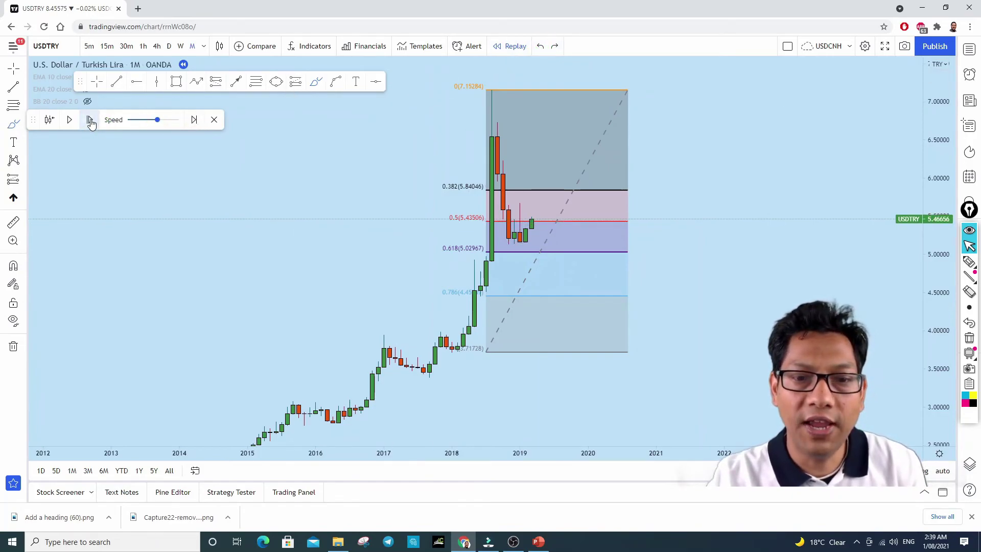
{"action": "left_click", "coordinate": [90, 121]}
{"action": "left_click", "coordinate": [90, 121]}
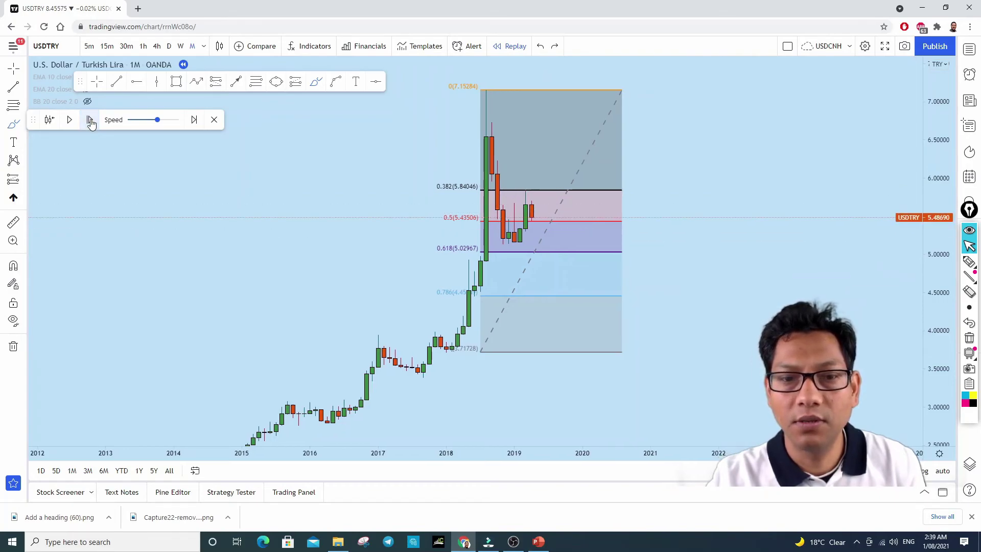
{"action": "left_click", "coordinate": [90, 120]}
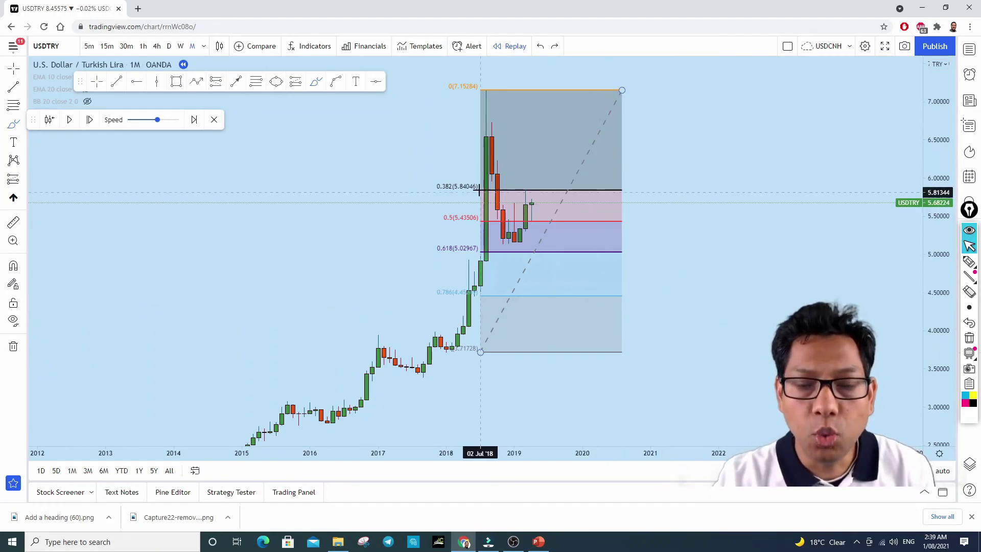
- Brush a W with a deeper second low, a falling stroke beneath it, and a horizontal line at about 5.09 near the 0.618 level
{"action": "mouse_move", "coordinate": [497, 228]}
{"action": "left_mouse_down"}
{"action": "mouse_move", "coordinate": [514, 249]}
{"action": "mouse_move", "coordinate": [558, 237]}
{"action": "mouse_move", "coordinate": [559, 219]}
{"action": "mouse_move", "coordinate": [531, 310]}
{"action": "left_mouse_up"}
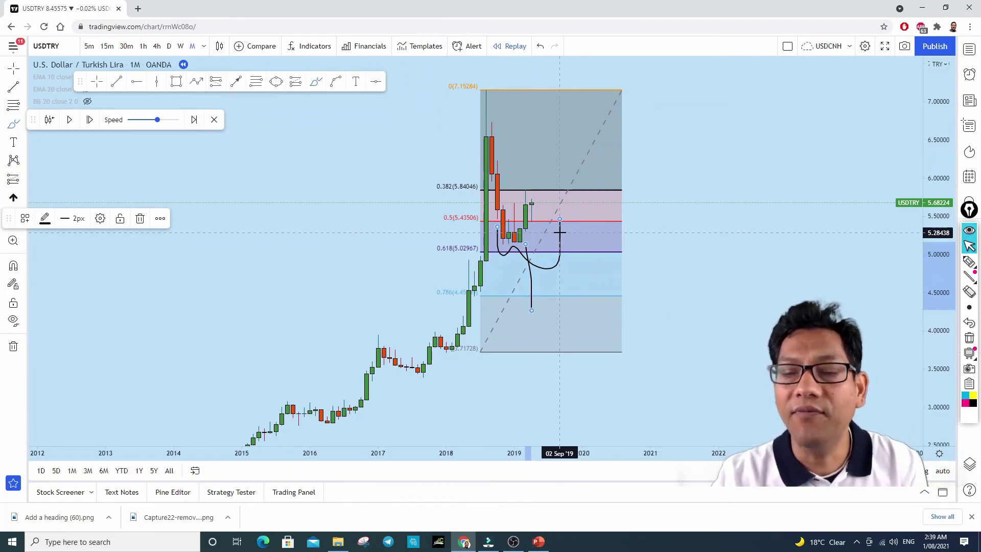
{"action": "left_click_drag", "start_coordinate": [479, 247], "coordinate": [640, 247]}
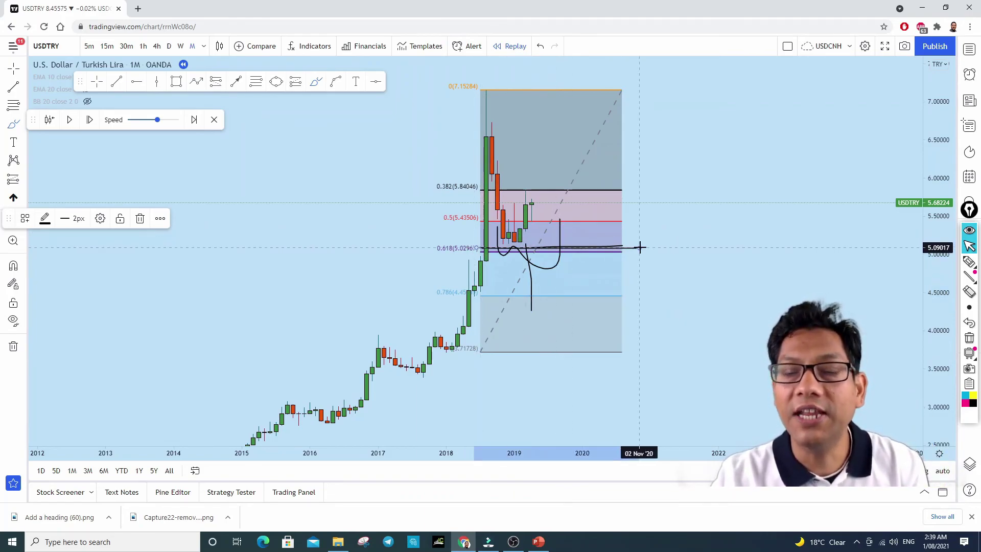